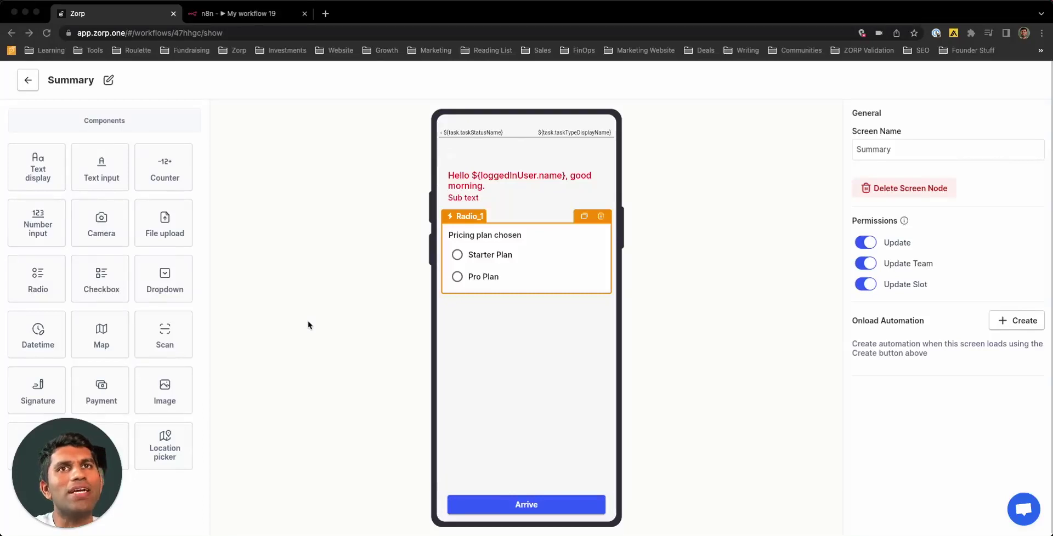
Go back to the workflow canvas and open the Arrive transition's settings.
{"action": "left_click", "coordinate": [27, 83]}
{"action": "left_click", "coordinate": [439, 276]}
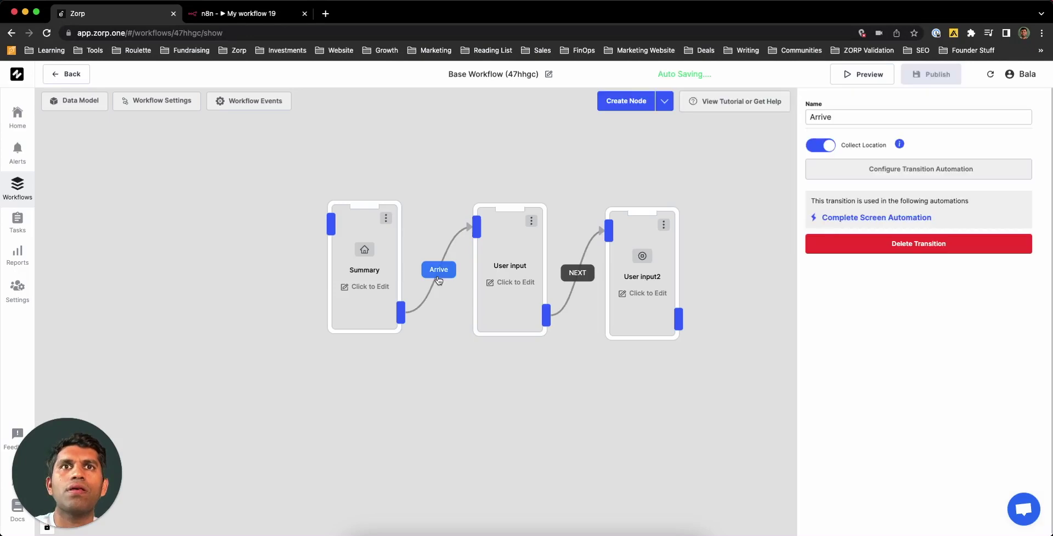
Open the Arrive transition's Complete Screen Automation and add a second action block.
{"action": "left_click", "coordinate": [864, 219]}
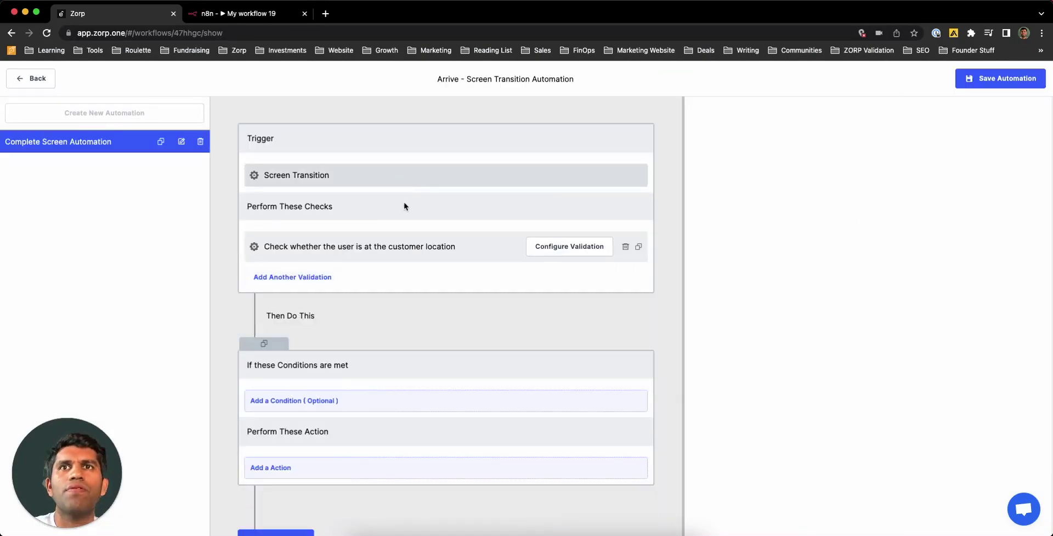
{"action": "scroll", "coordinate": [373, 373], "scroll_direction": "down", "scroll_amount": 1}
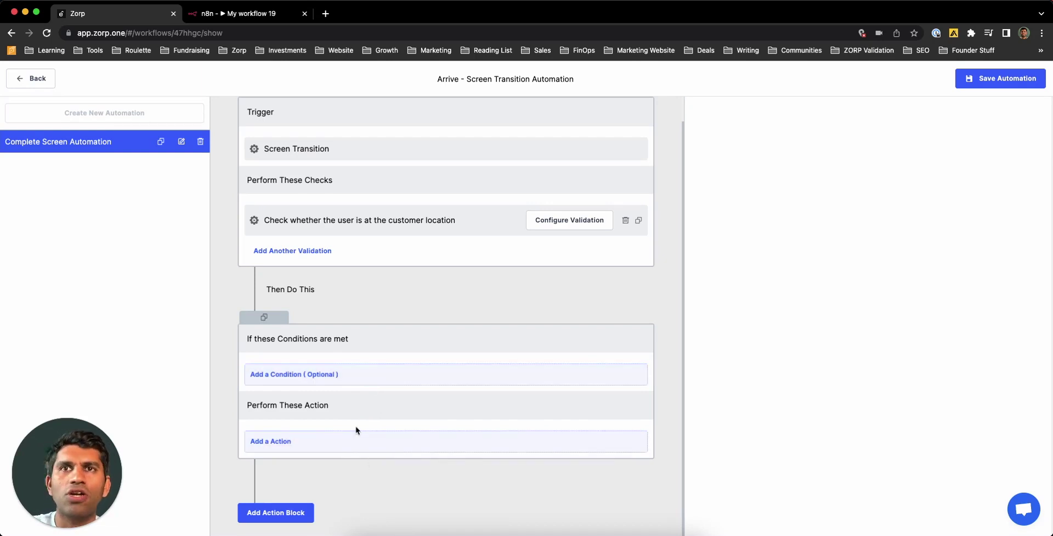
{"action": "left_click", "coordinate": [312, 511]}
{"action": "scroll", "coordinate": [310, 489], "scroll_direction": "down", "scroll_amount": 3}
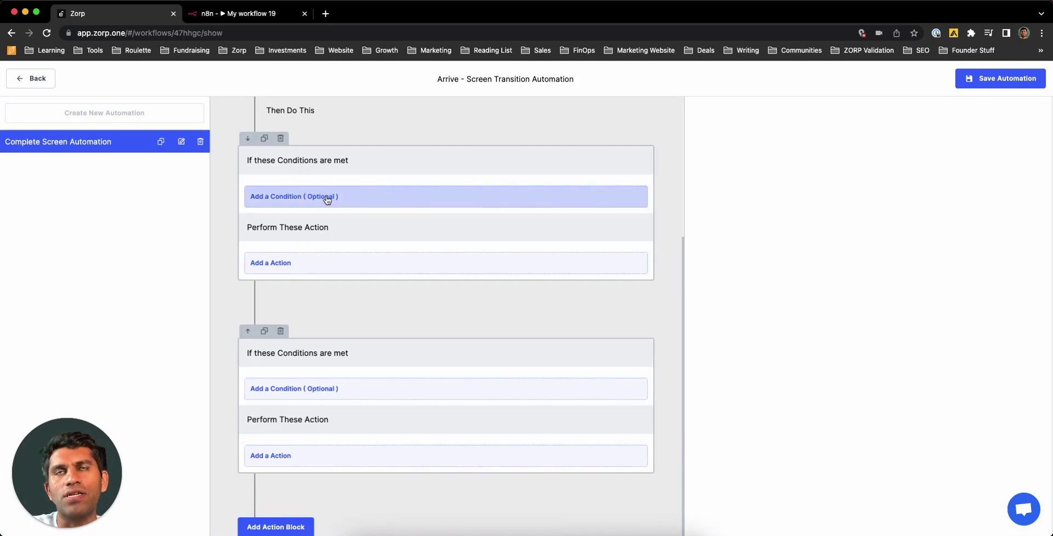
Start a Push Notification action in the first block, then exit the automation builder.
{"action": "left_click", "coordinate": [300, 271]}
{"action": "left_click", "coordinate": [765, 193]}
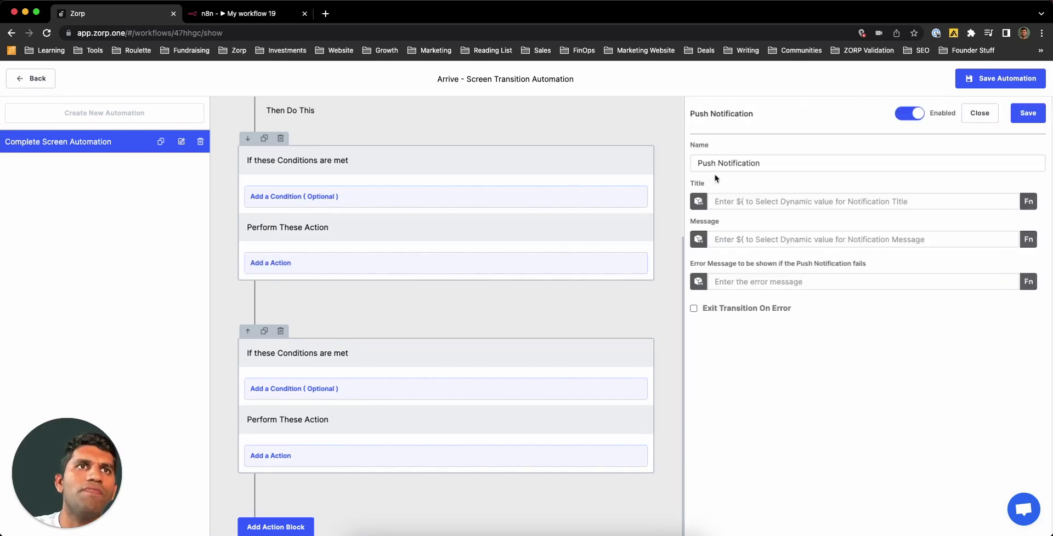
{"action": "left_click", "coordinate": [790, 200]}
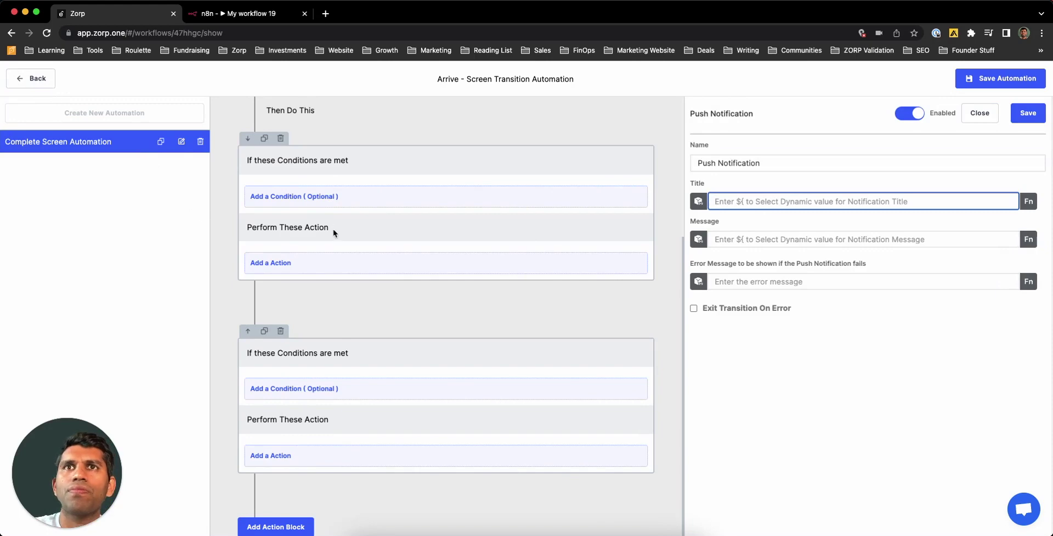
{"action": "left_click", "coordinate": [26, 88]}
{"action": "left_click", "coordinate": [493, 344]}
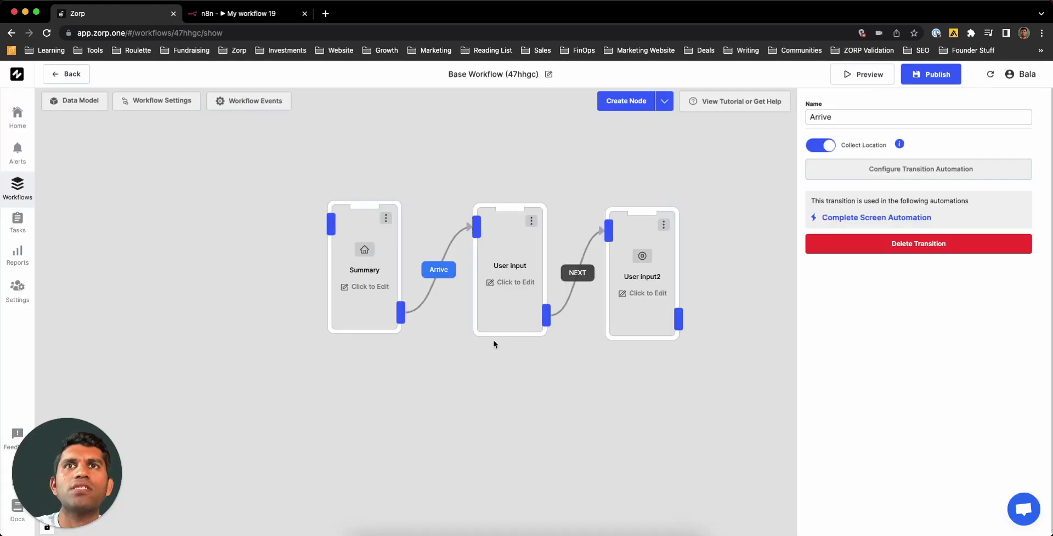
{"action": "left_click", "coordinate": [367, 286]}
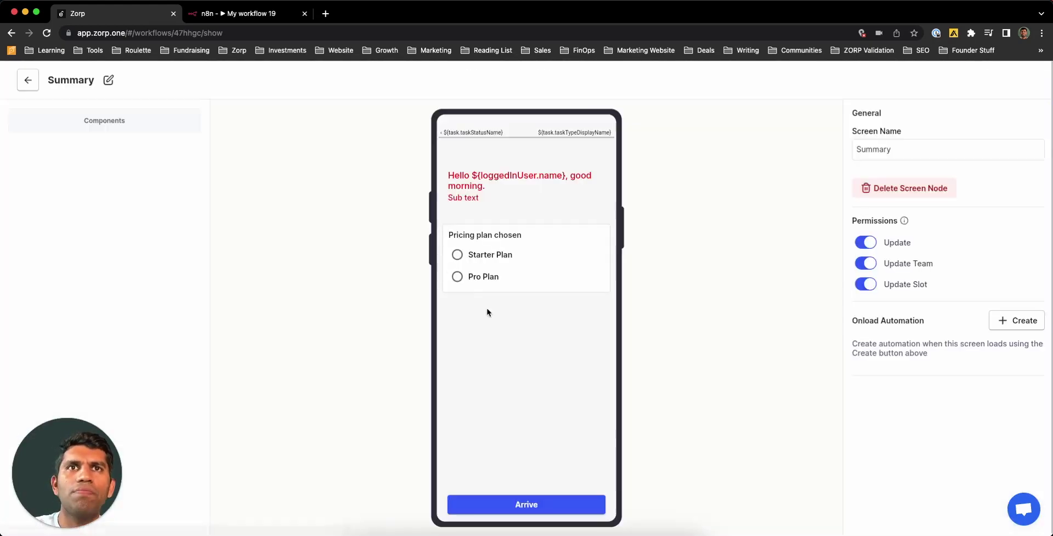
{"action": "left_click", "coordinate": [545, 230]}
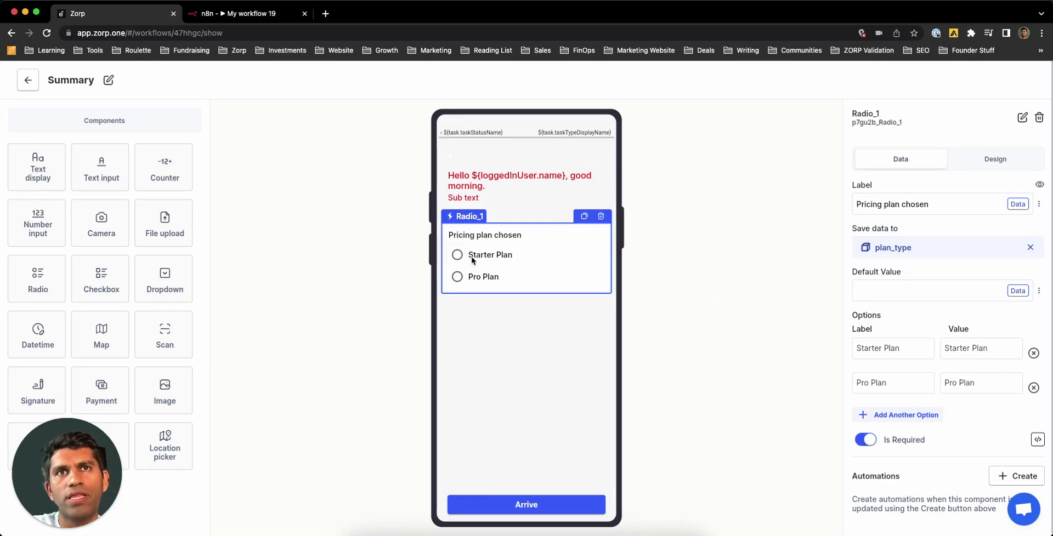
{"action": "left_click", "coordinate": [28, 84]}
Reopen the Arrive transition's Complete Screen Automation from the workflow canvas.
{"action": "left_click", "coordinate": [437, 268]}
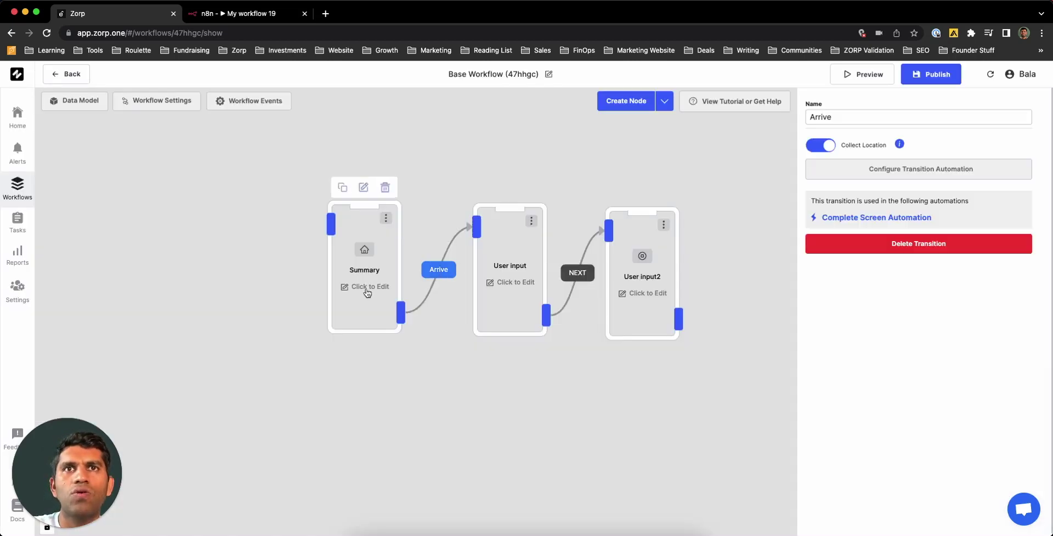
{"action": "left_click", "coordinate": [370, 295]}
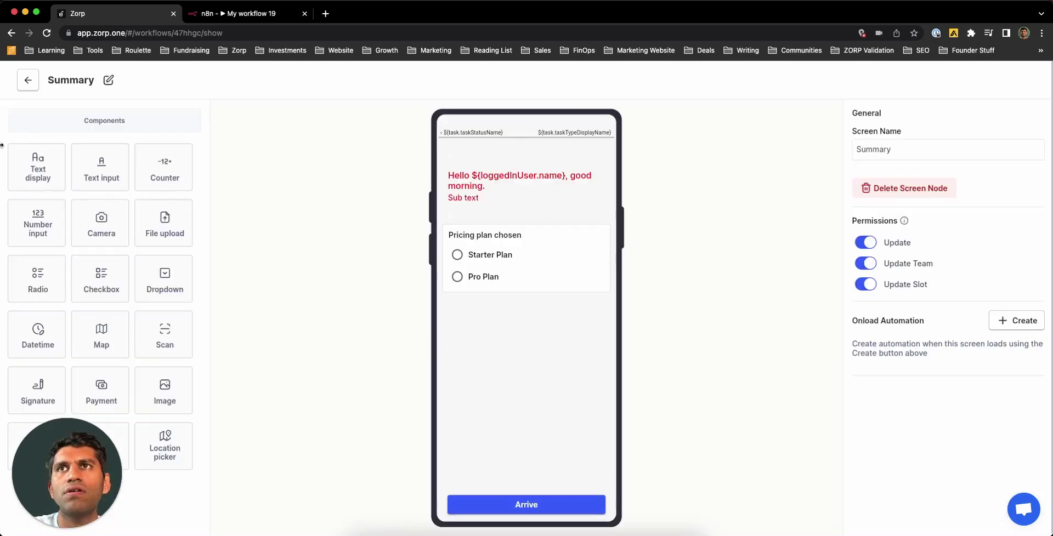
{"action": "left_click", "coordinate": [27, 82]}
{"action": "left_click", "coordinate": [453, 269]}
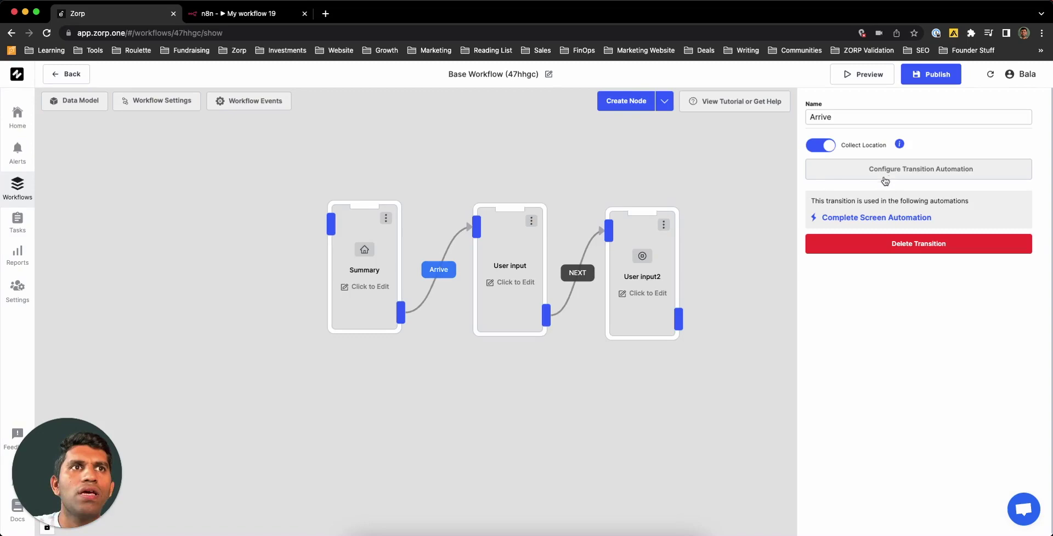
{"action": "left_click", "coordinate": [875, 220]}
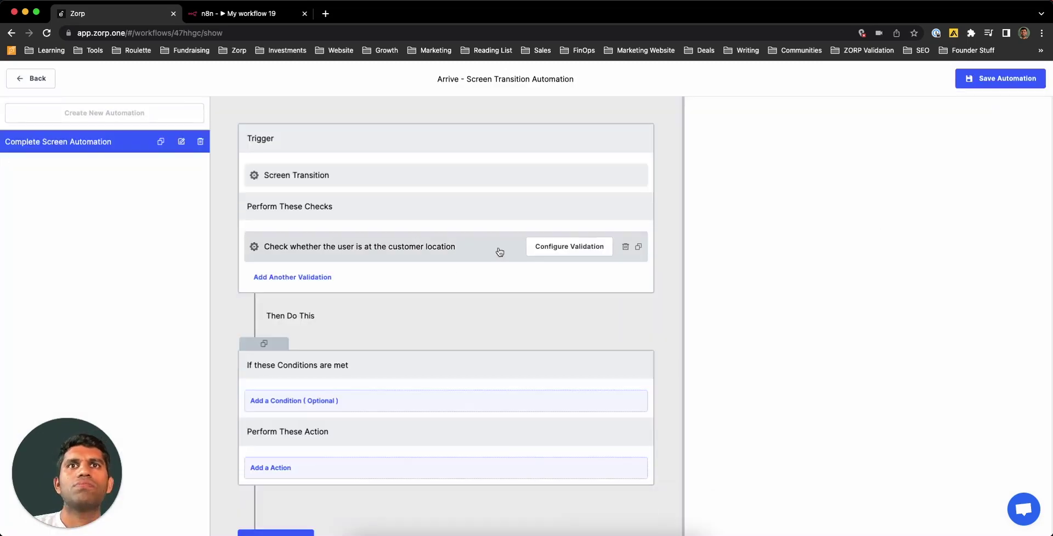
Delete the customer-location validation and add an expression-based condition to the action block.
{"action": "left_click", "coordinate": [625, 247]}
{"action": "left_click", "coordinate": [579, 340]}
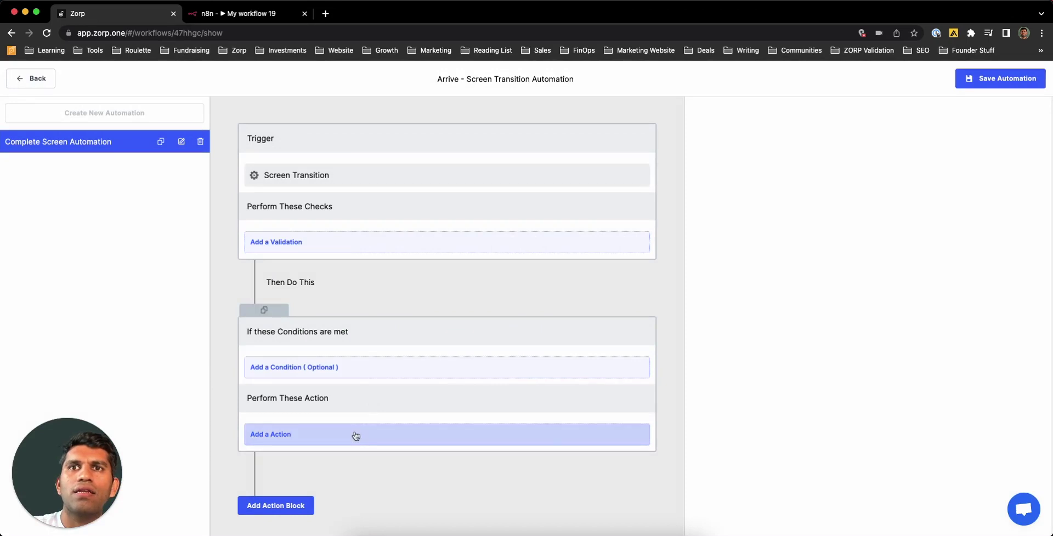
{"action": "left_click", "coordinate": [395, 374]}
{"action": "left_click", "coordinate": [801, 163]}
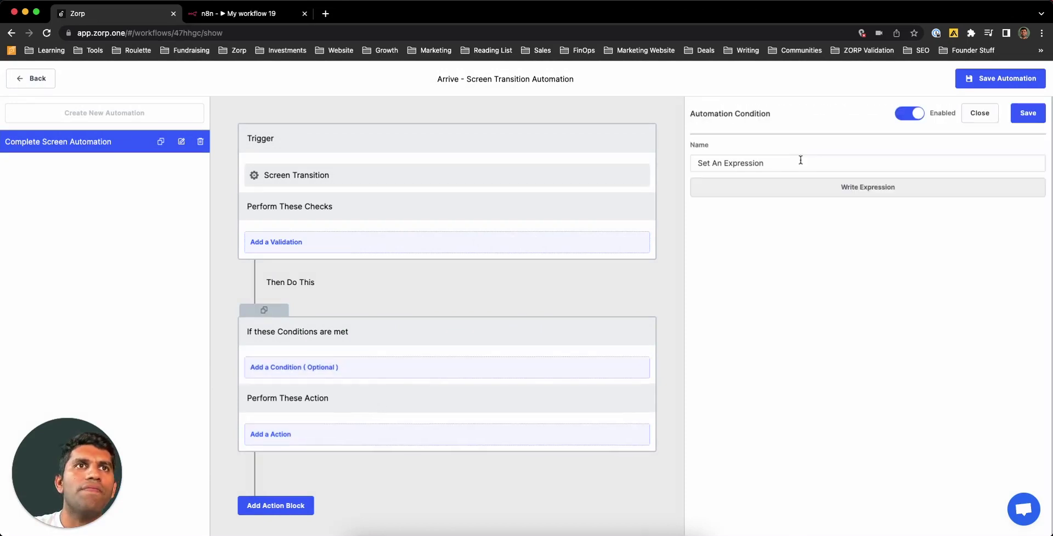
Write a script returning task.data.plan_type=="Pro Plan" from the task data variables, and test-run it.
{"action": "left_click", "coordinate": [791, 188]}
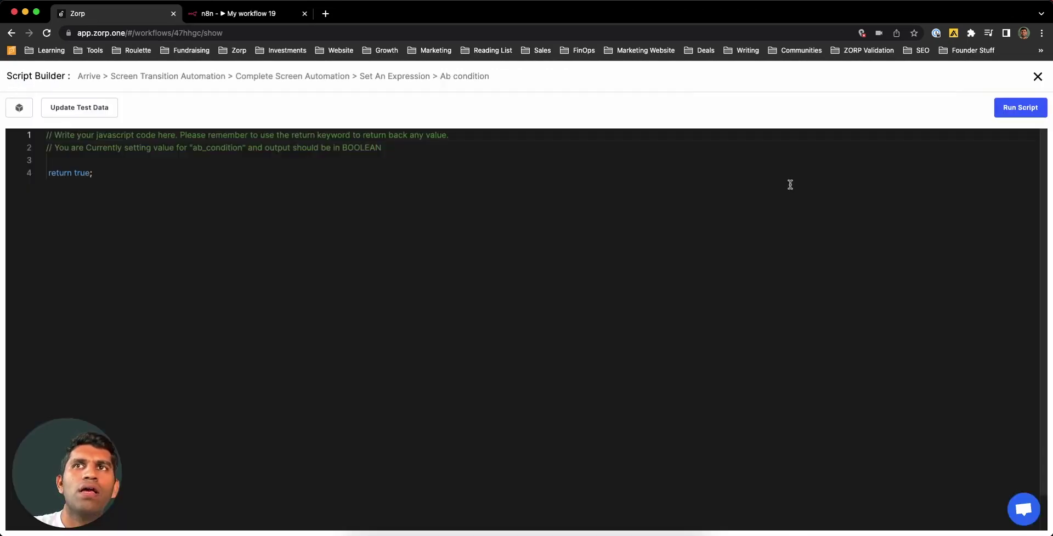
{"action": "left_click", "coordinate": [19, 107]}
{"action": "left_click", "coordinate": [56, 159]}
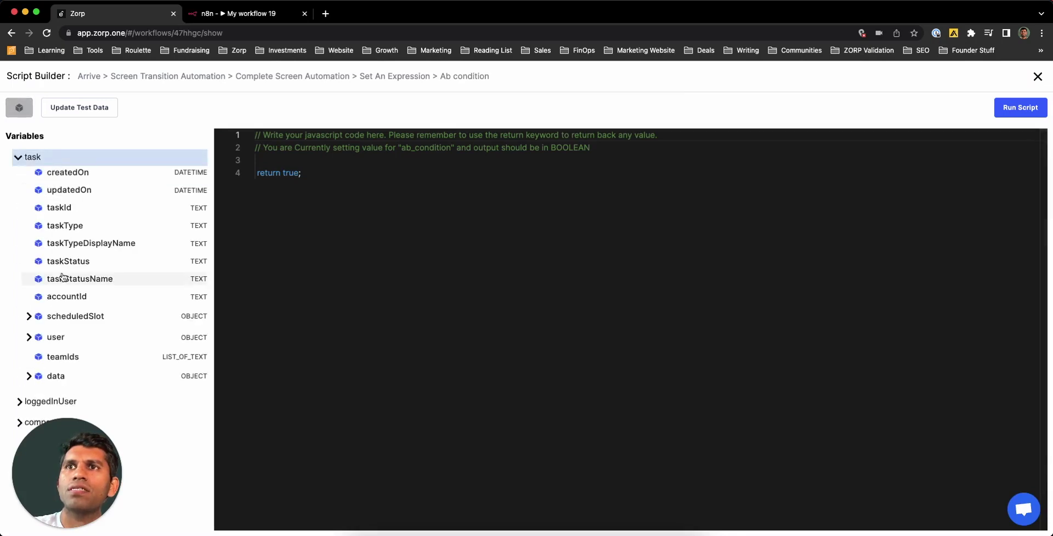
{"action": "left_click", "coordinate": [68, 375]}
{"action": "scroll", "coordinate": [68, 375], "scroll_direction": "down", "scroll_amount": 2}
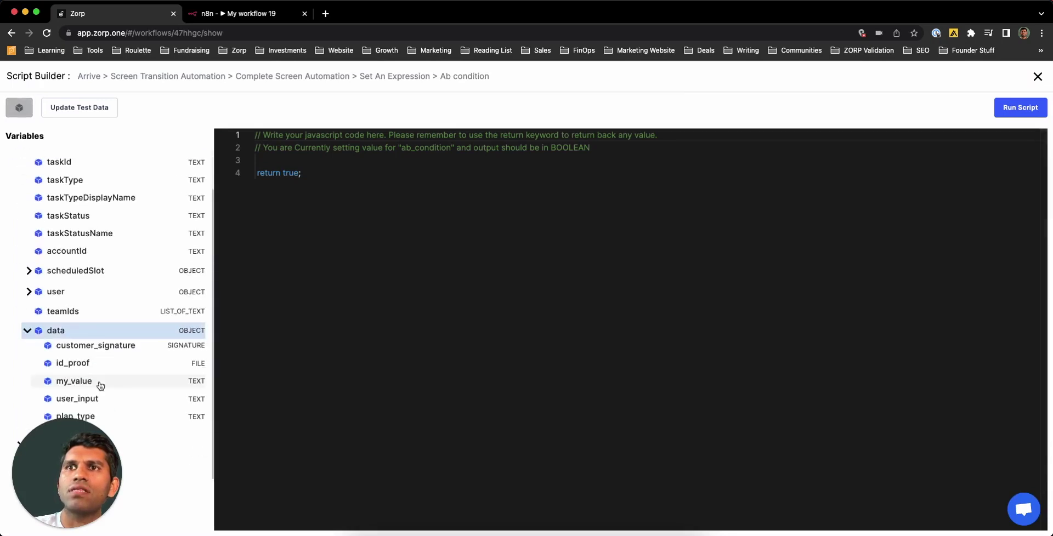
{"action": "key", "text": "BackSpace"}
{"action": "key", "text": "BackSpace"}
{"action": "key", "text": "BackSpace"}
{"action": "left_click", "coordinate": [92, 416]}
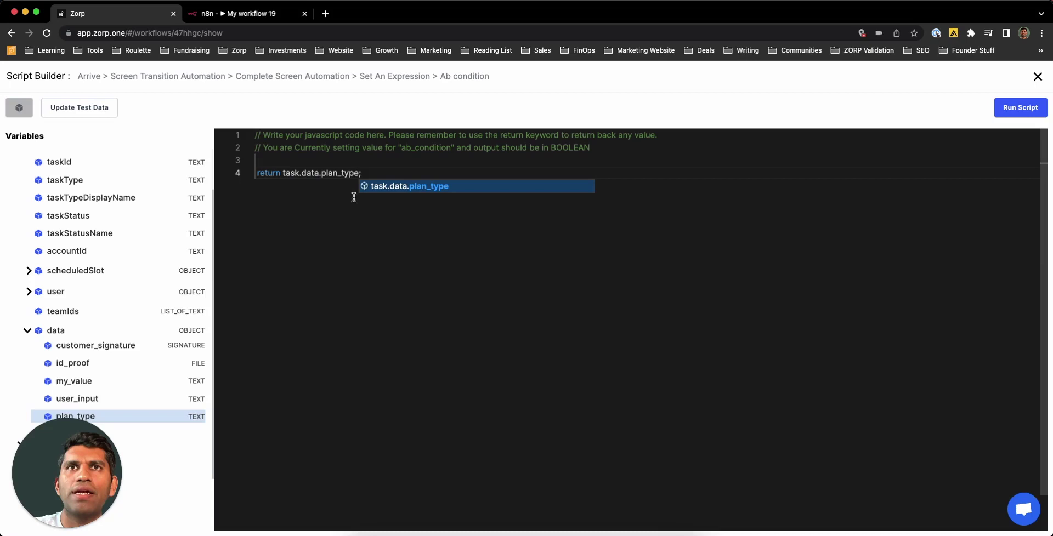
{"action": "type", "text": "?"}
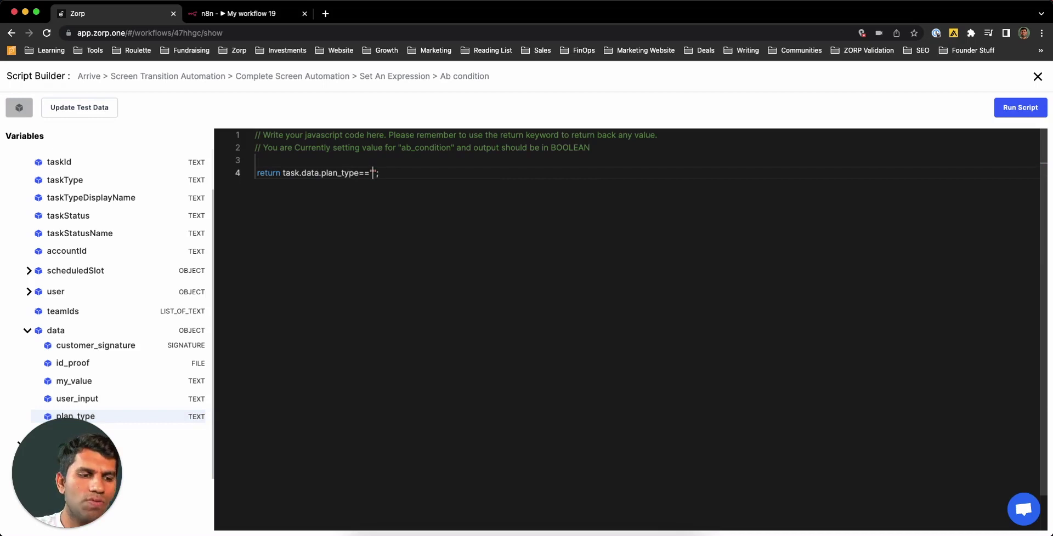
{"action": "type", "text": "Pro Plan"}
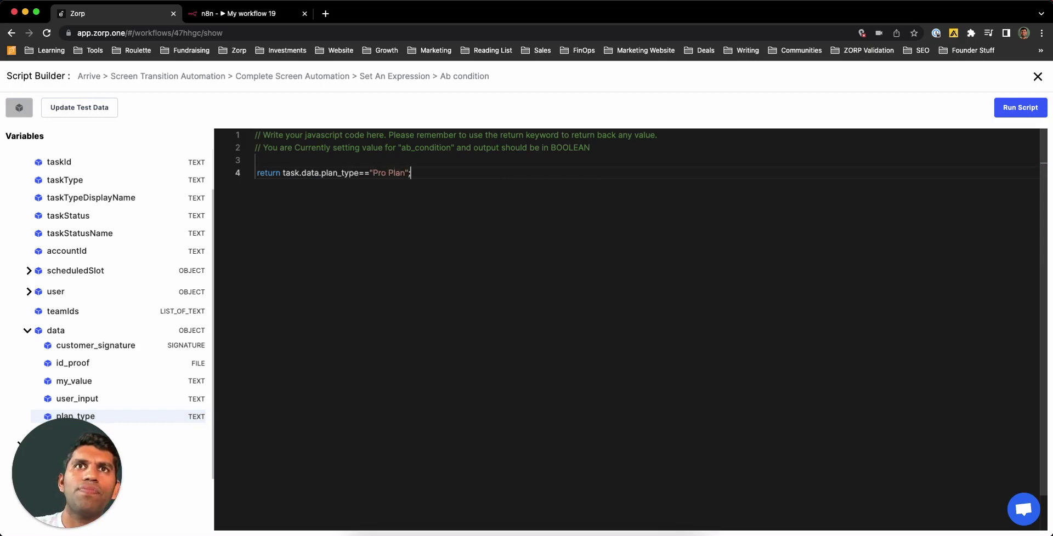
{"action": "type", "text": "True"}
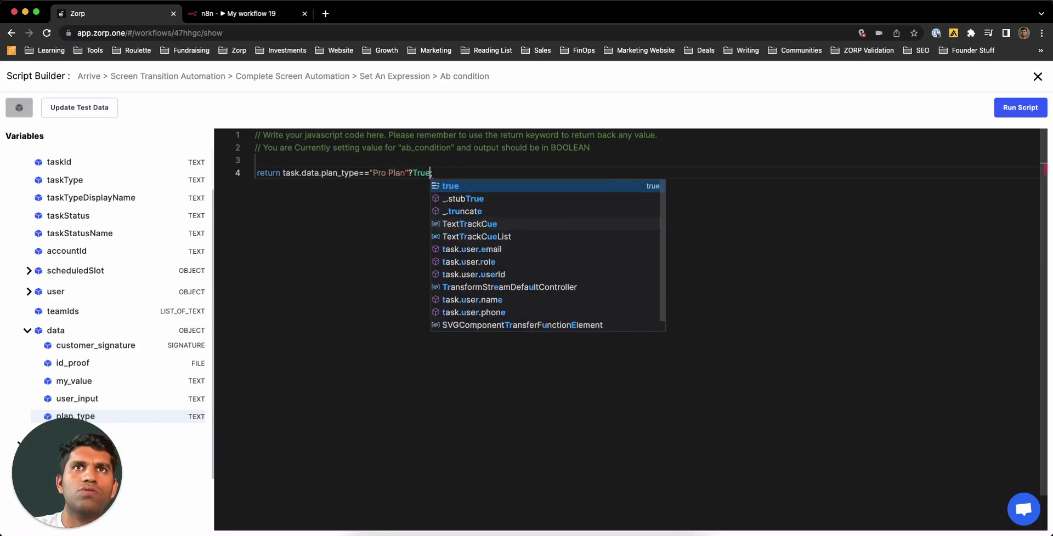
{"action": "type", "text": ":False;"}
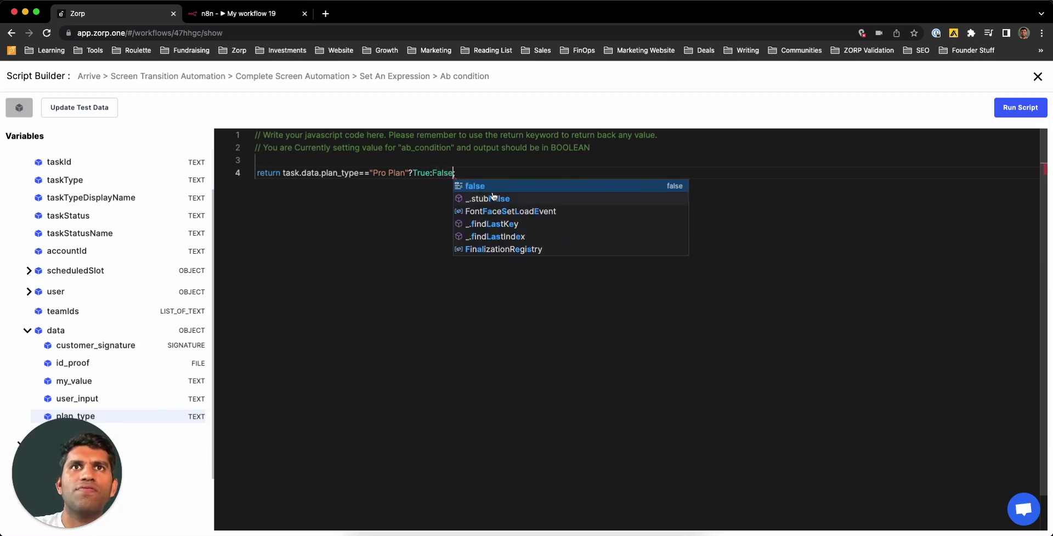
{"action": "left_click", "coordinate": [1000, 104]}
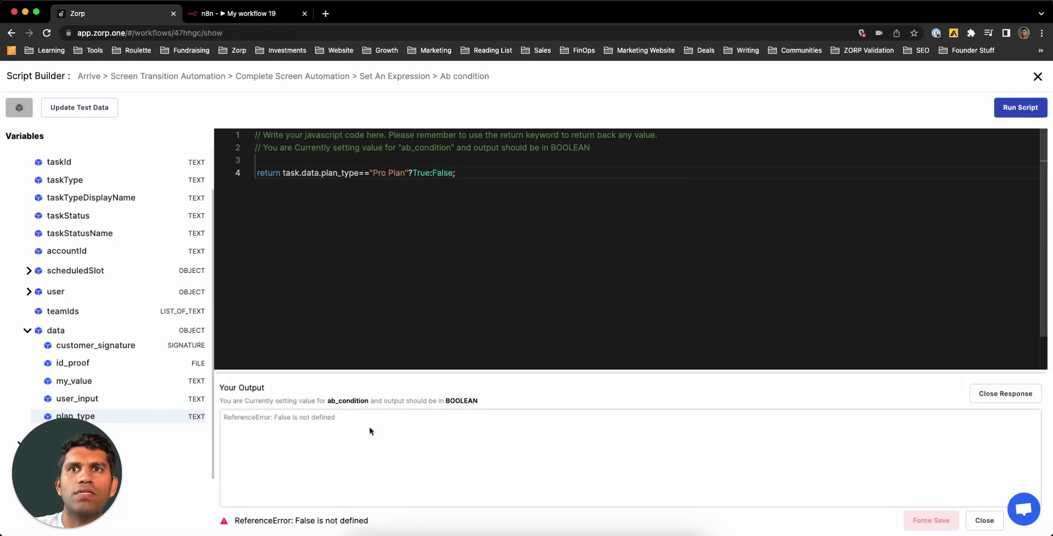
Fix the result to lowercase ?true:false and rerun the script, which outputs false.
{"action": "double_click", "coordinate": [421, 173]}
{"action": "type", "text": "tr"}
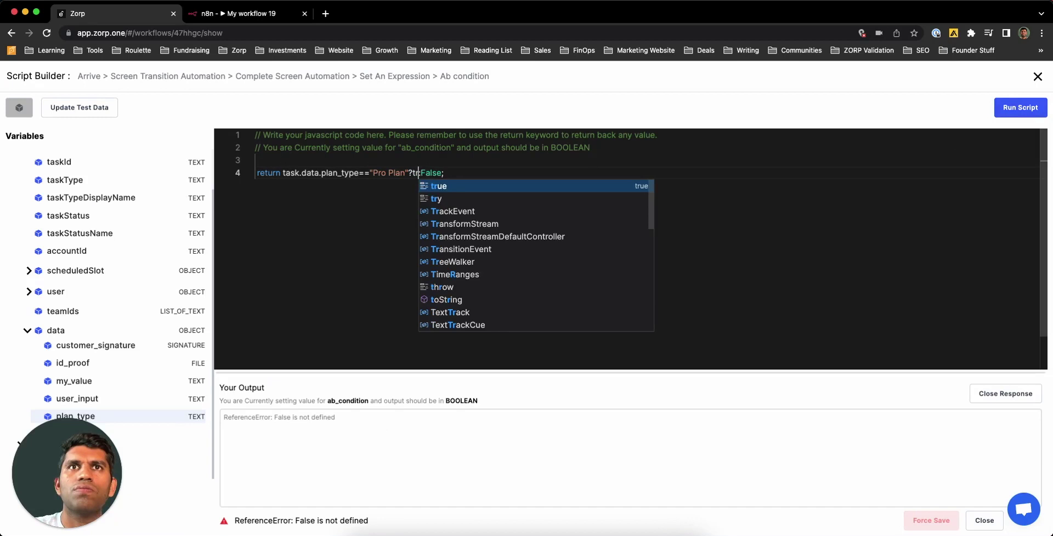
{"action": "type", "text": "ue:"}
{"action": "key", "text": "alt+shift+Right"}
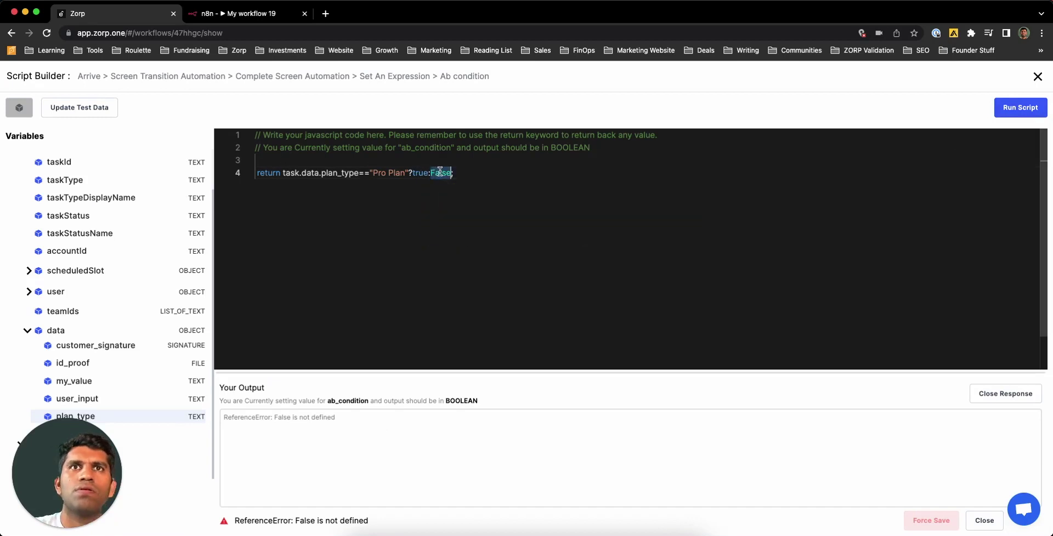
{"action": "type", "text": "false"}
{"action": "left_click", "coordinate": [1017, 106]}
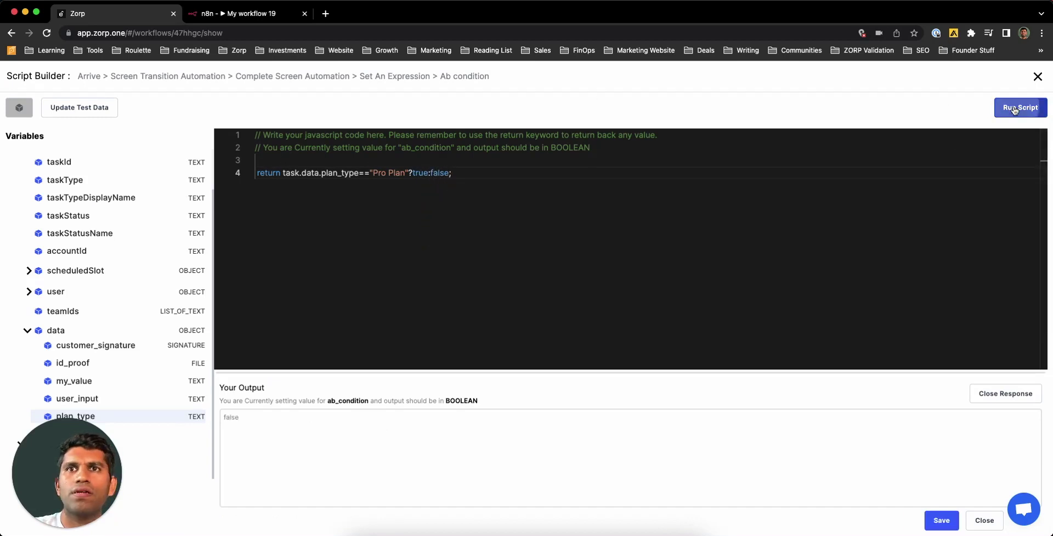
Save the script and add it to the block as condition 'Check if plan type is pro'.
{"action": "left_click", "coordinate": [940, 520]}
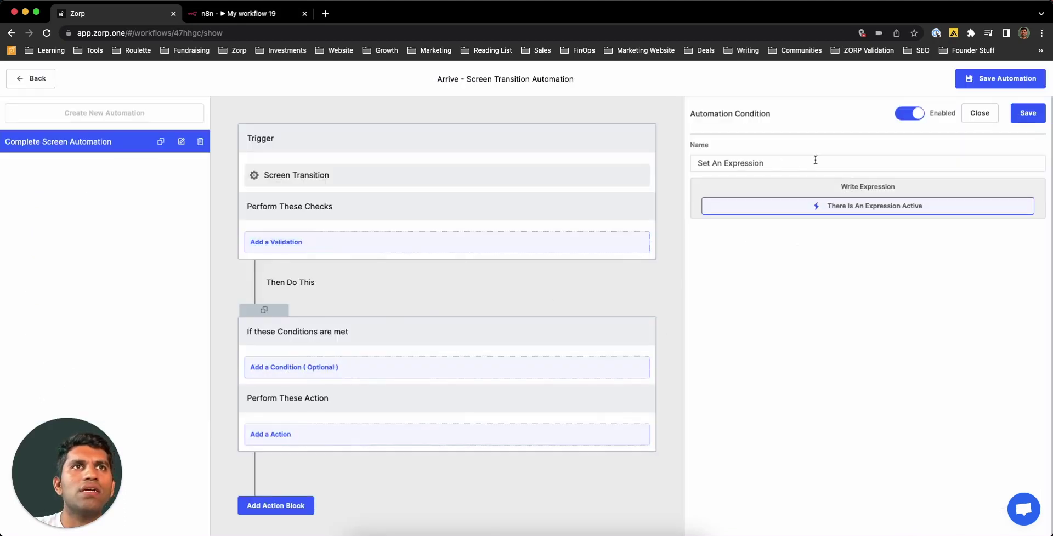
{"action": "left_click", "coordinate": [787, 163]}
{"action": "key", "text": "ctrl+a"}
{"action": "key", "text": "BackSpace"}
{"action": "type", "text": "Che"}
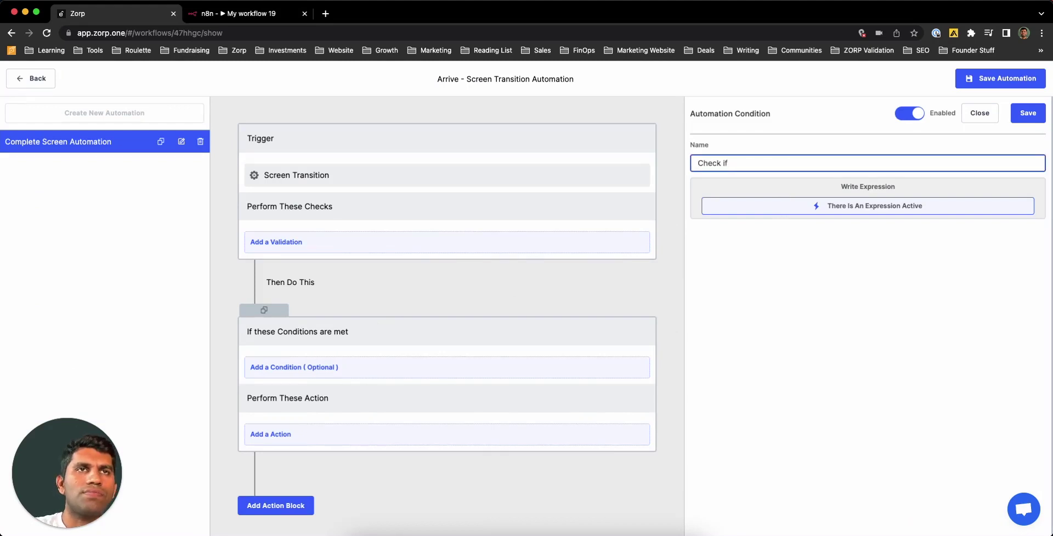
{"action": "type", "text": "p eois"}
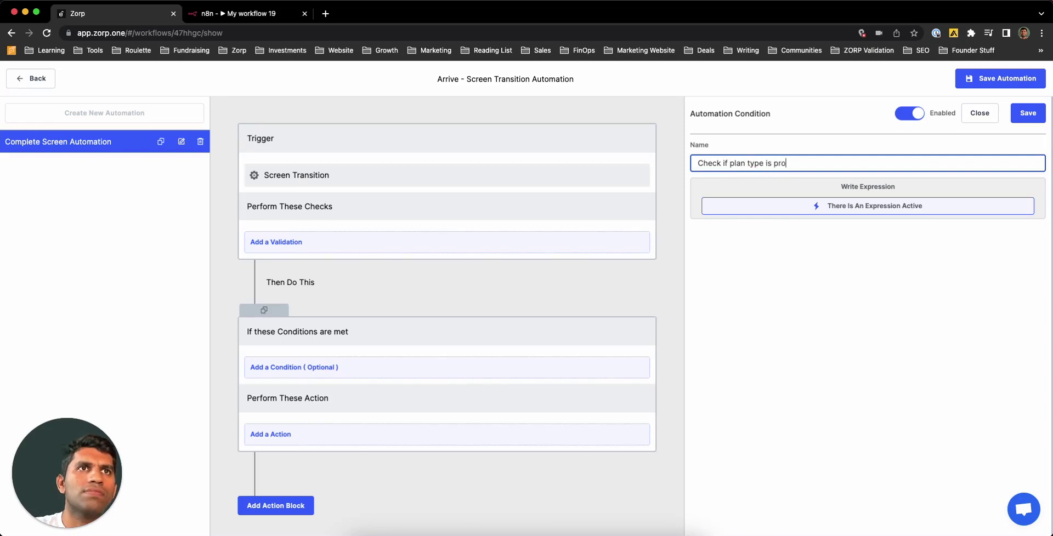
{"action": "left_click", "coordinate": [1019, 114]}
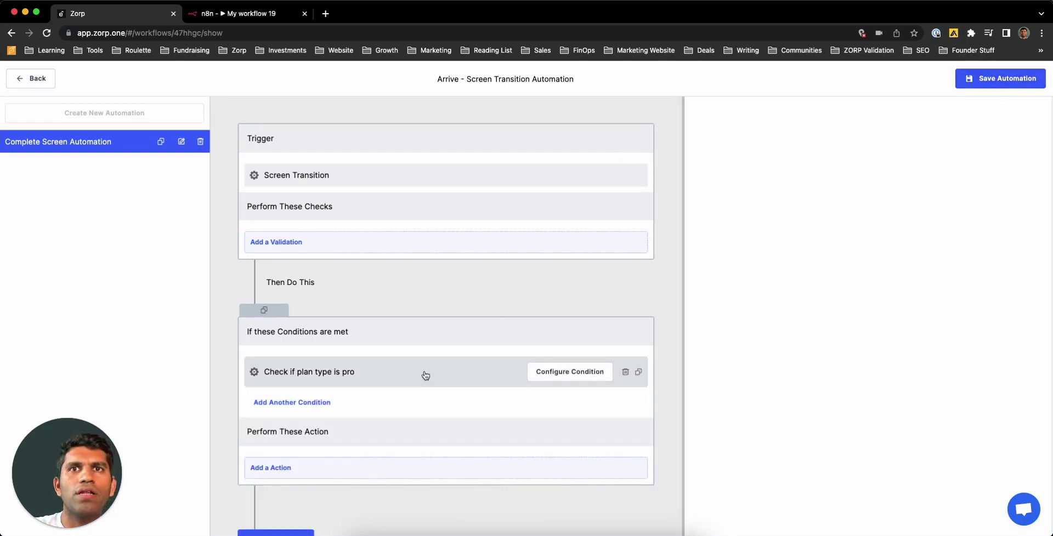
{"action": "scroll", "coordinate": [422, 373], "scroll_direction": "down", "scroll_amount": 1}
Add a Push Notification titled "User's plan type is pro." with message "Please check accordingly.".
{"action": "left_click", "coordinate": [378, 450]}
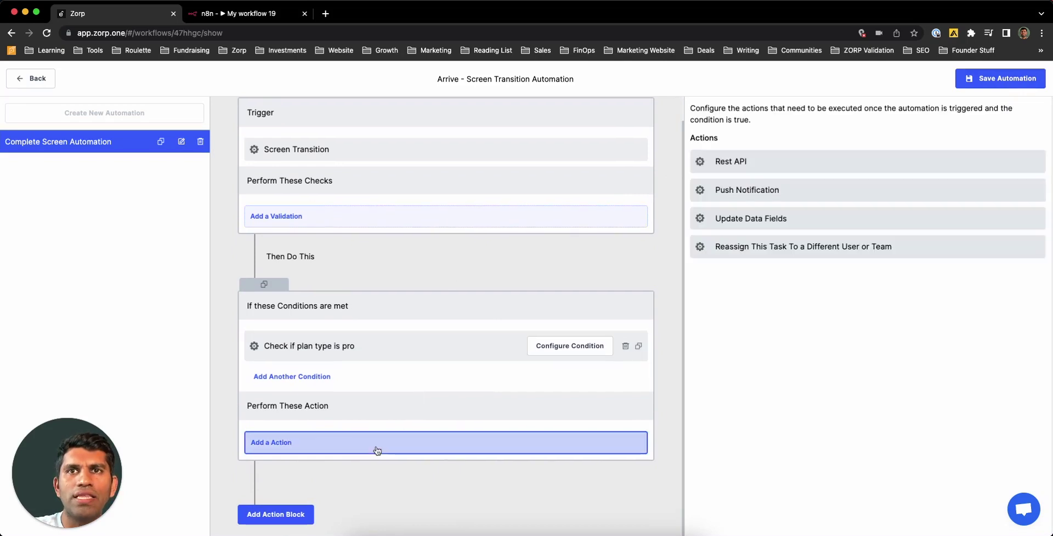
{"action": "left_click", "coordinate": [765, 189]}
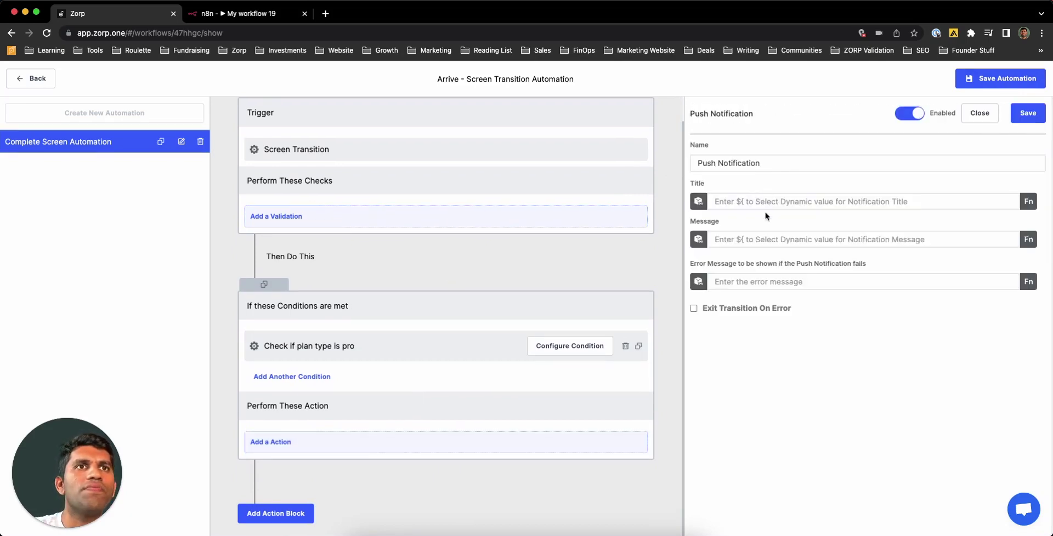
{"action": "left_click", "coordinate": [780, 205]}
{"action": "type", "text": "User"}
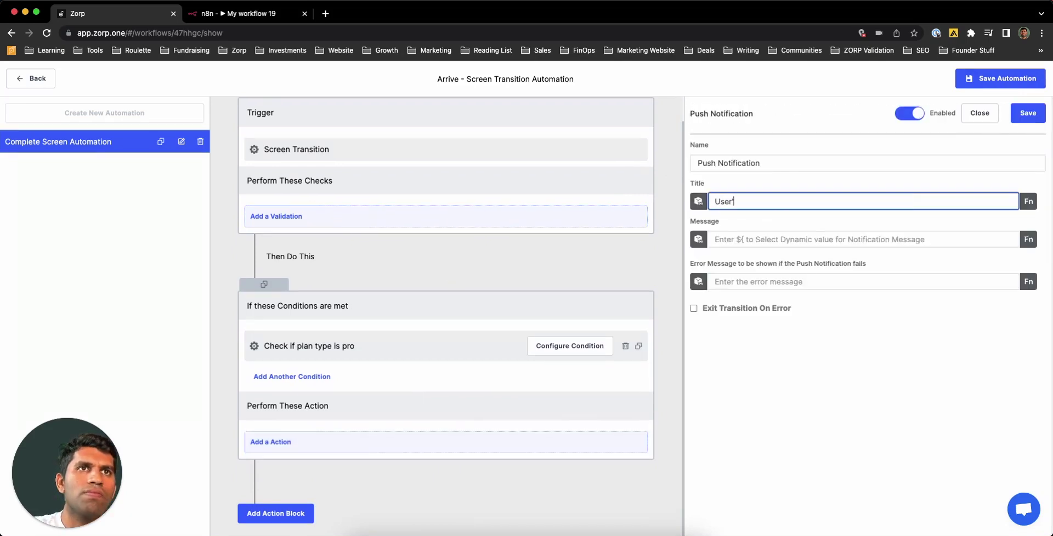
{"action": "type", "text": "'s plan typ eis"}
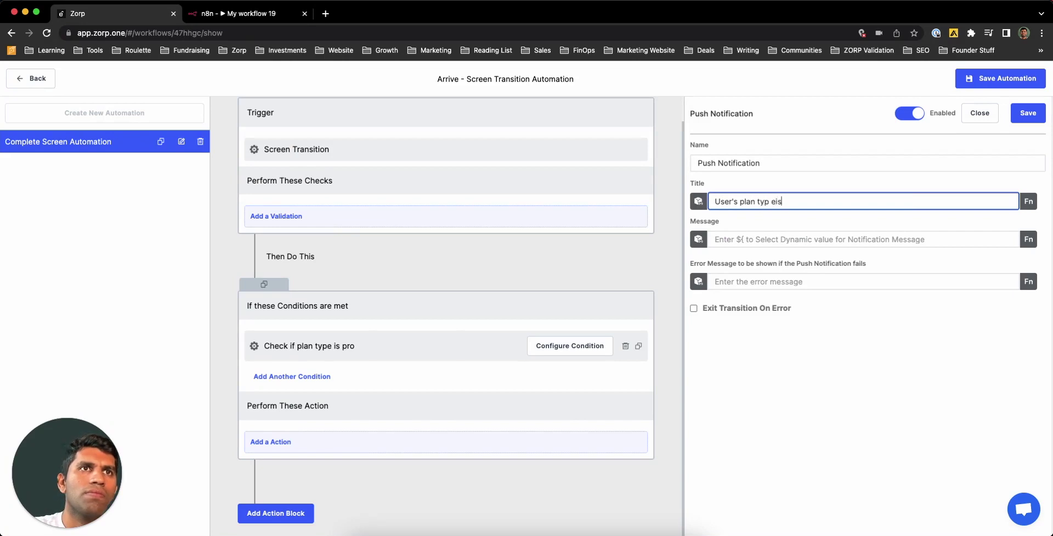
{"action": "type", "text": "e is"}
{"action": "type", "text": "check "}
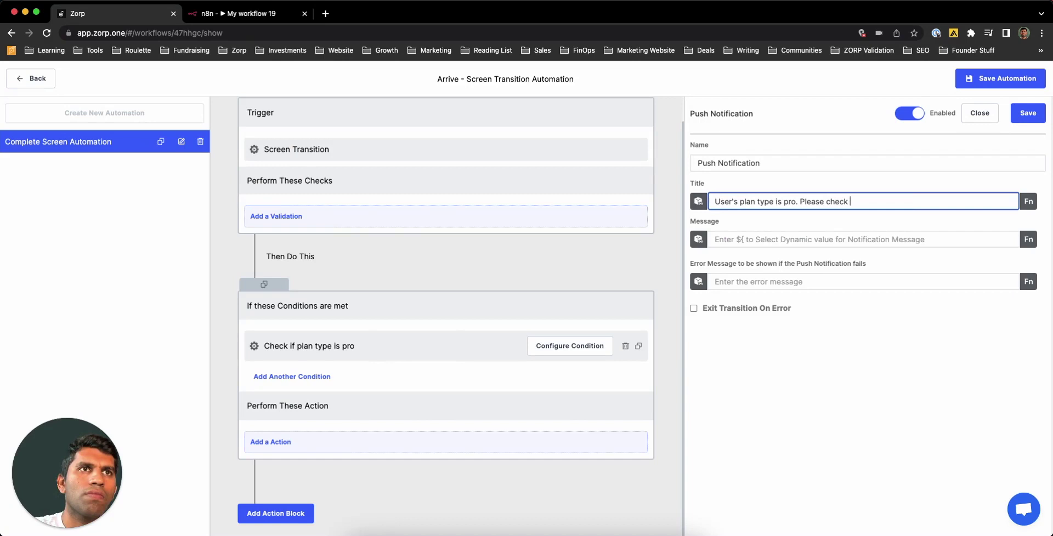
{"action": "type", "text": "ordingly."}
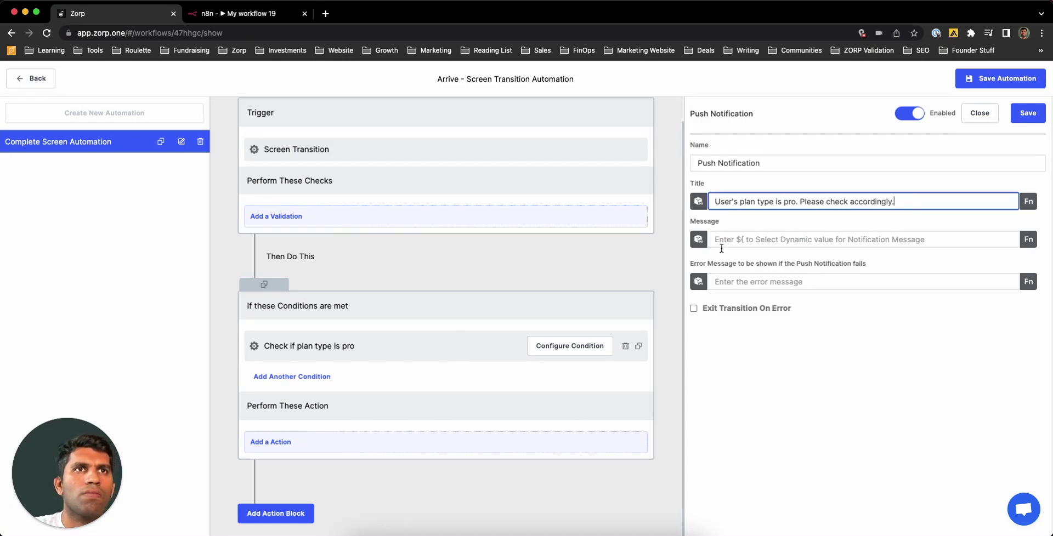
{"action": "left_click", "coordinate": [748, 241]}
{"action": "left_click_drag", "start_coordinate": [797, 200], "coordinate": [1028, 217]}
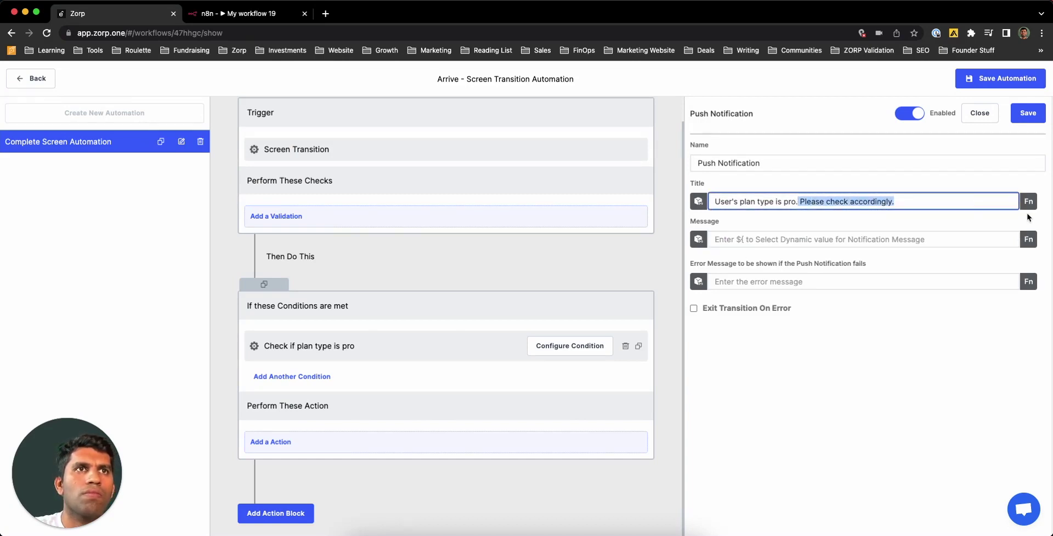
{"action": "key", "text": "super+x"}
{"action": "left_click", "coordinate": [864, 239]}
{"action": "key", "text": "super+v"}
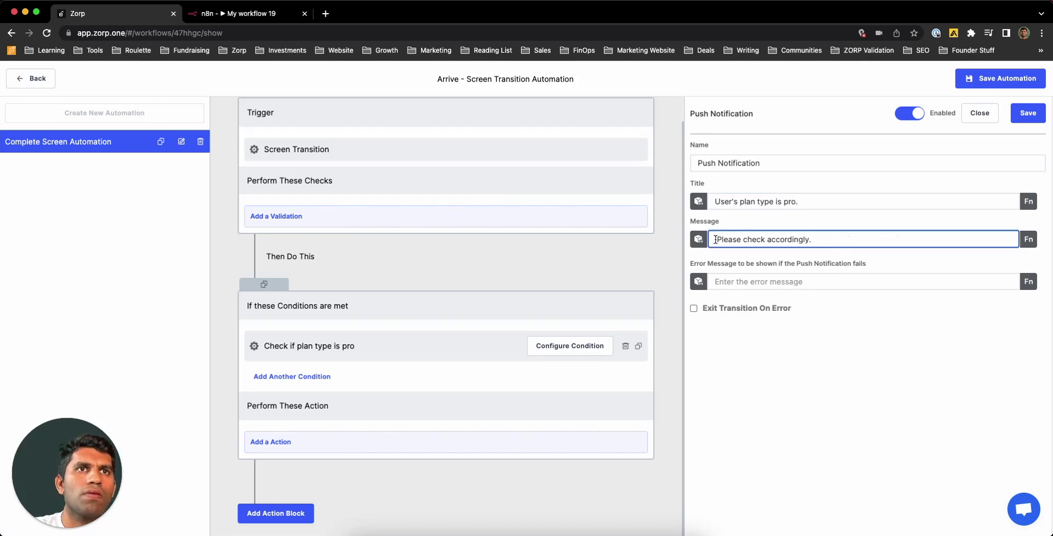
{"action": "key", "text": "BackSpace"}
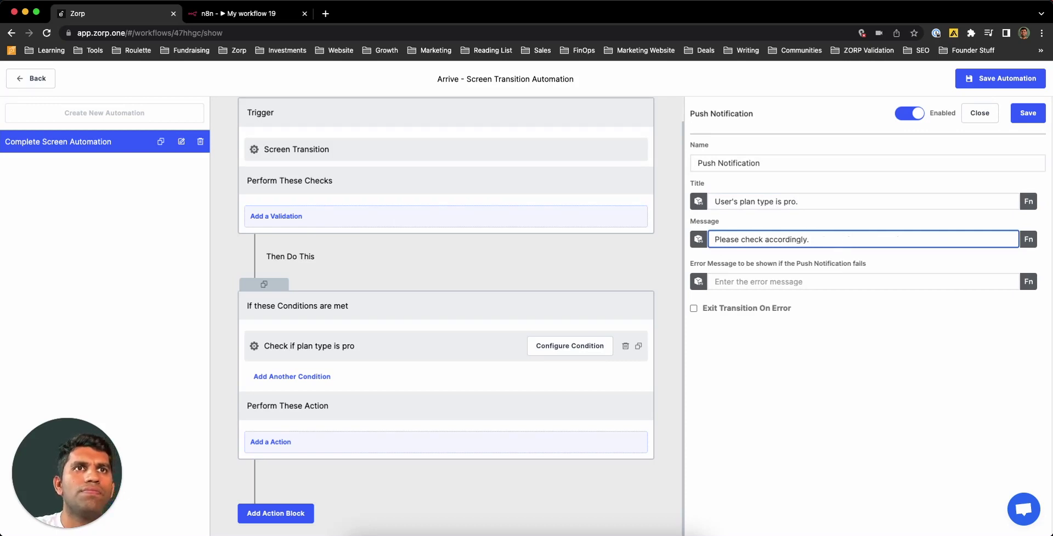
{"action": "left_click", "coordinate": [1027, 119]}
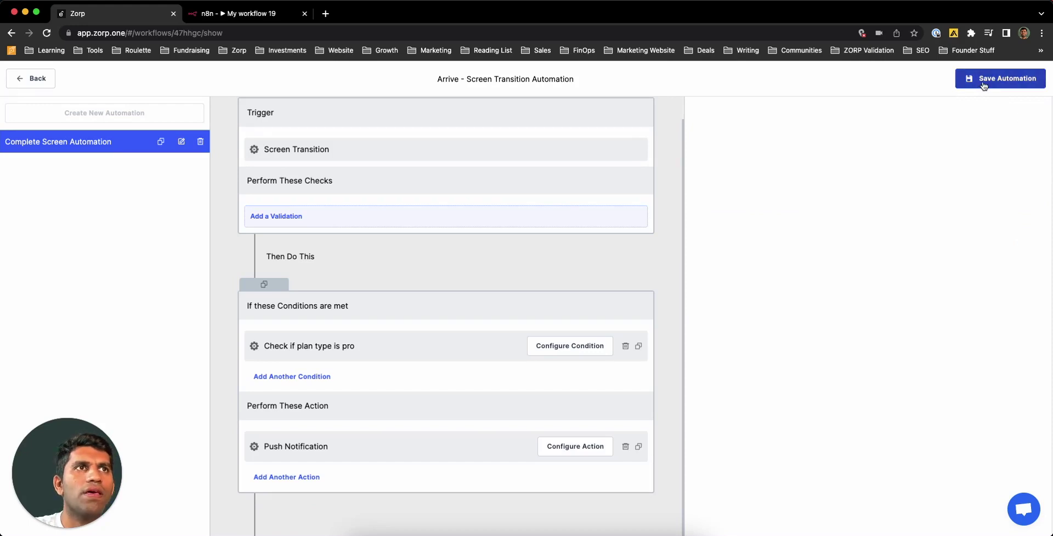
Add a second action block, paste the copied plan-type condition, and open the copy's settings.
{"action": "scroll", "coordinate": [416, 458], "scroll_direction": "down", "scroll_amount": 1}
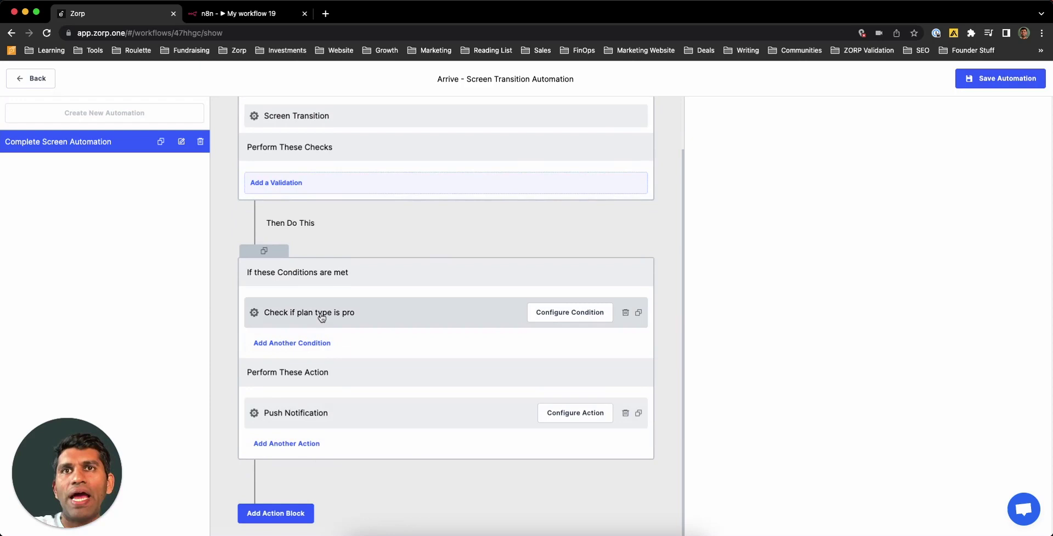
{"action": "left_click", "coordinate": [291, 514]}
{"action": "scroll", "coordinate": [303, 487], "scroll_direction": "down", "scroll_amount": 5}
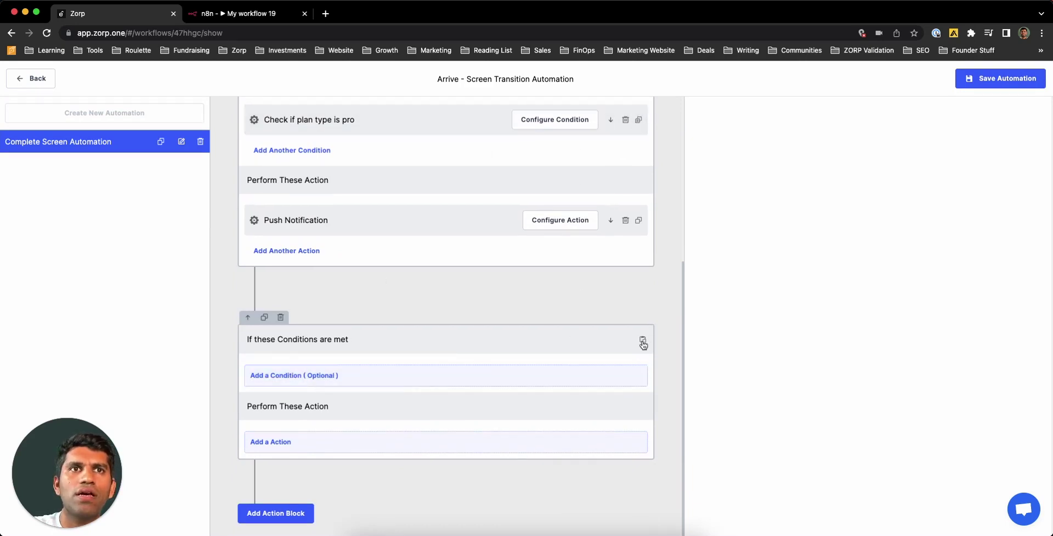
{"action": "left_click", "coordinate": [642, 340]}
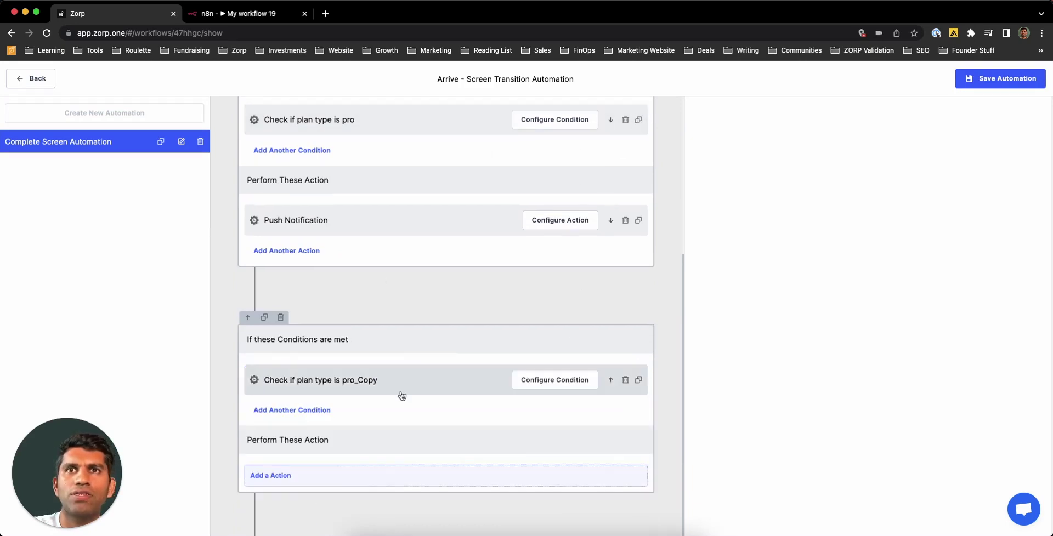
{"action": "left_click", "coordinate": [571, 381]}
Change the copied condition's script result to ?false:true and test-run it, getting true.
{"action": "left_click", "coordinate": [834, 204]}
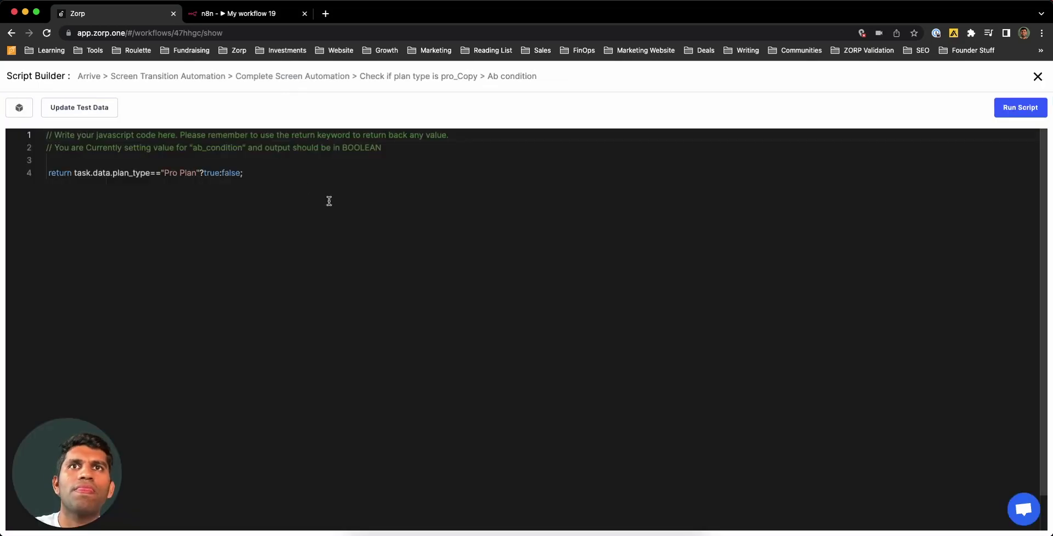
{"action": "left_click_drag", "start_coordinate": [203, 173], "coordinate": [222, 173]}
{"action": "type", "text": "fals"}
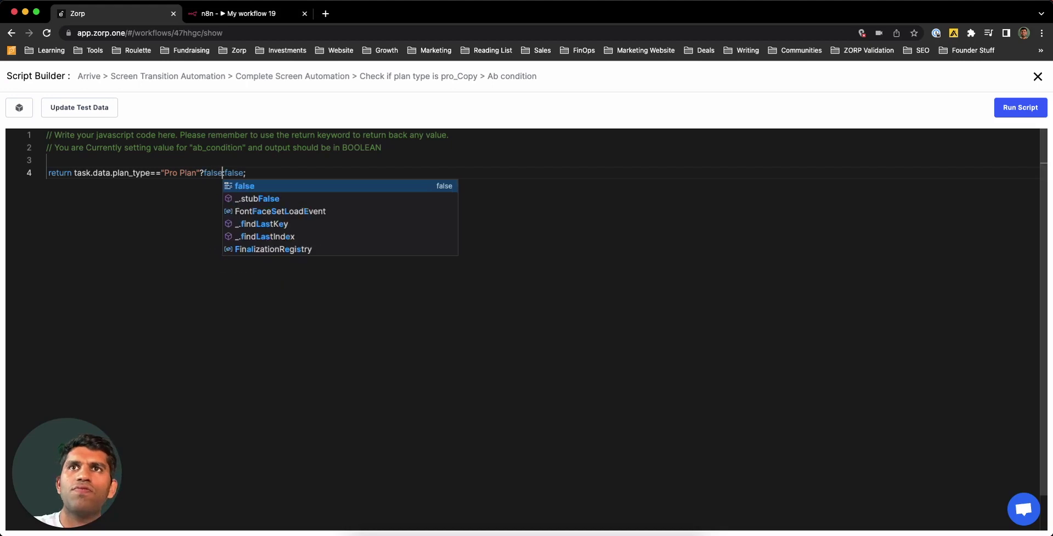
{"action": "key", "text": "Tab"}
{"action": "type", "text": ":try"}
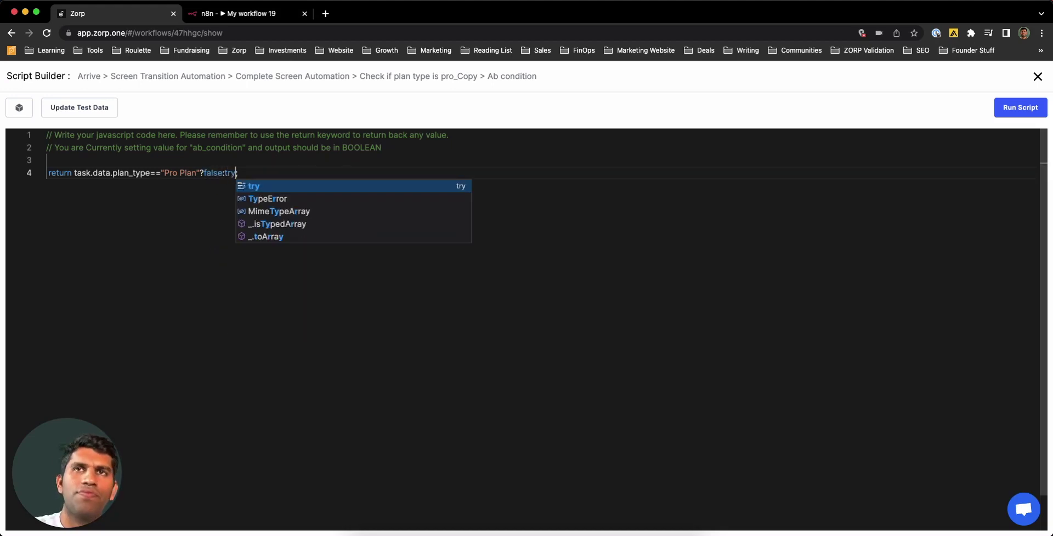
{"action": "type", "text": "ue"}
{"action": "left_click", "coordinate": [1019, 107]}
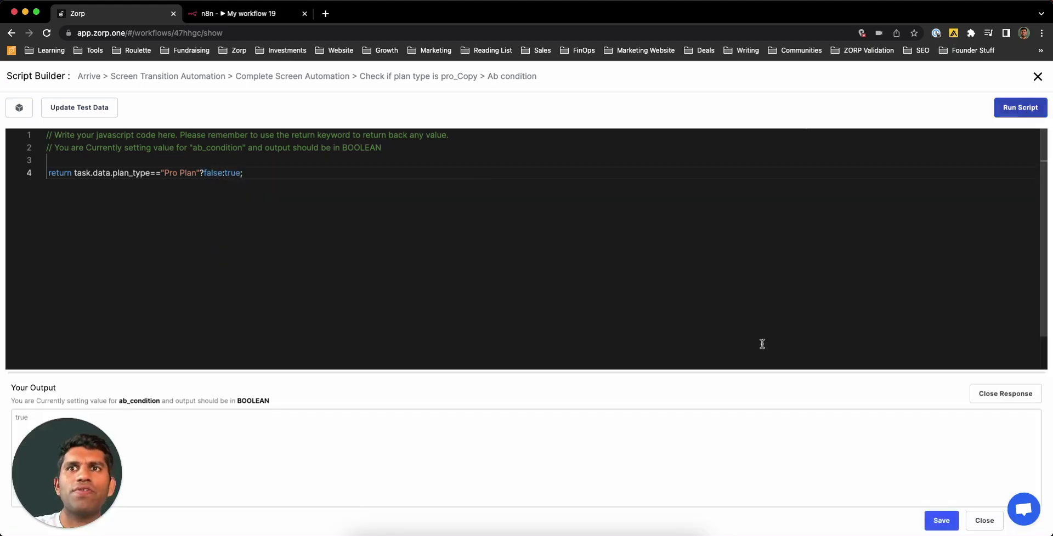
Save the inverted script and add a push notification "User's plan type is starter." / "Proceed accordingly.".
{"action": "left_click", "coordinate": [941, 520]}
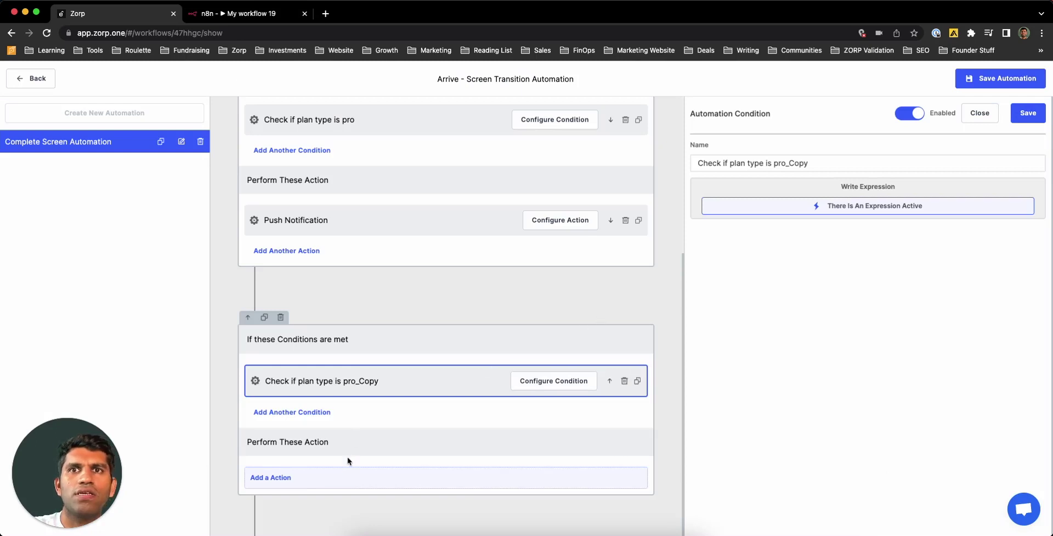
{"action": "left_click", "coordinate": [345, 478]}
{"action": "left_click", "coordinate": [759, 192]}
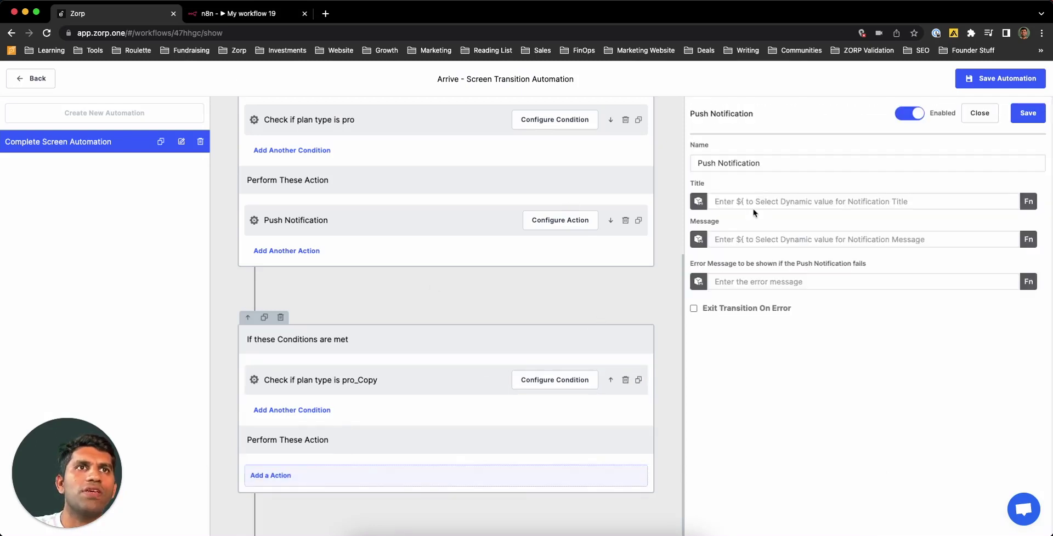
{"action": "left_click", "coordinate": [754, 202]}
{"action": "type", "text": "User's plan"}
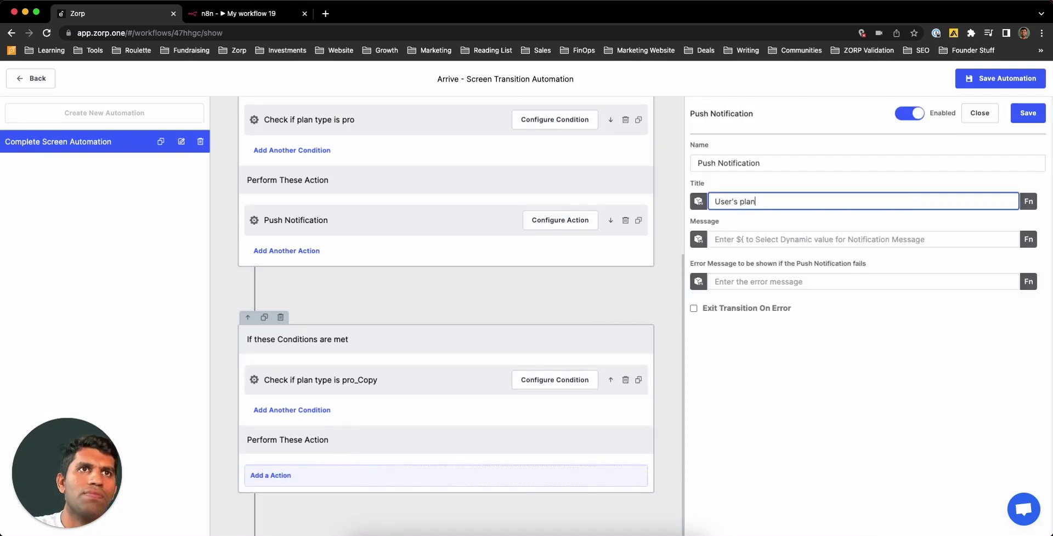
{"action": "type", "text": " tup"}
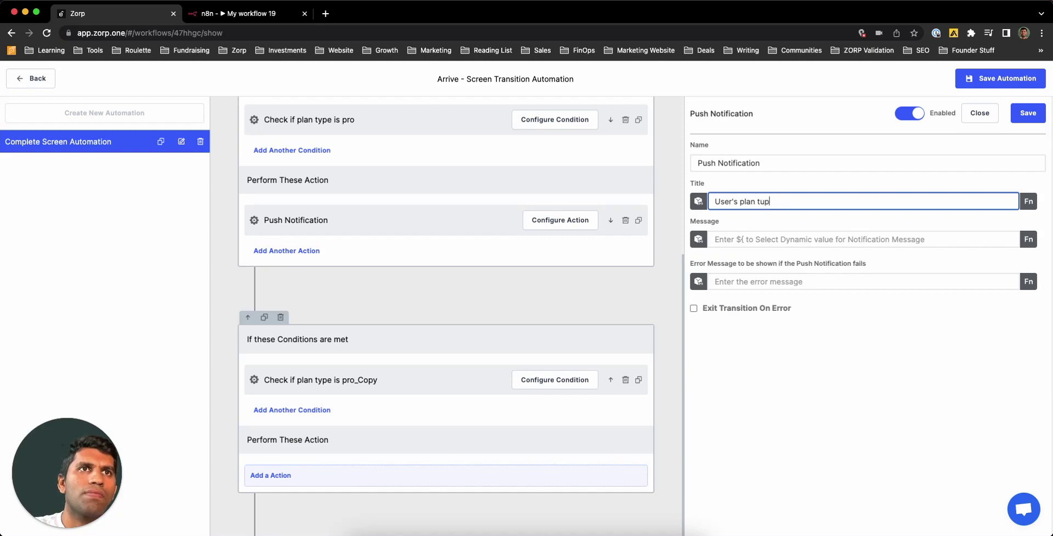
{"action": "type", "text": "pe is starter."}
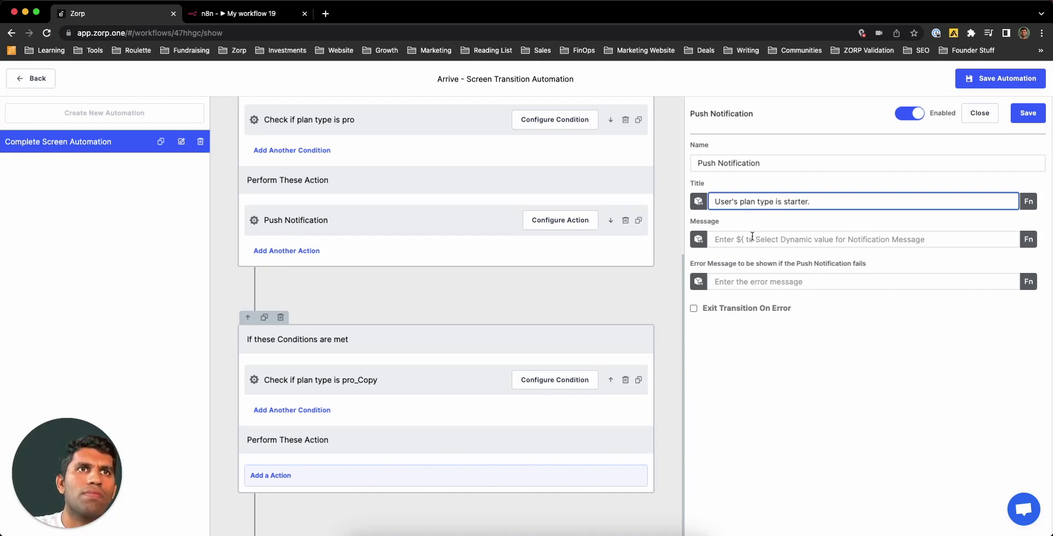
{"action": "left_click", "coordinate": [768, 240]}
{"action": "type", "text": "Proceed accord"}
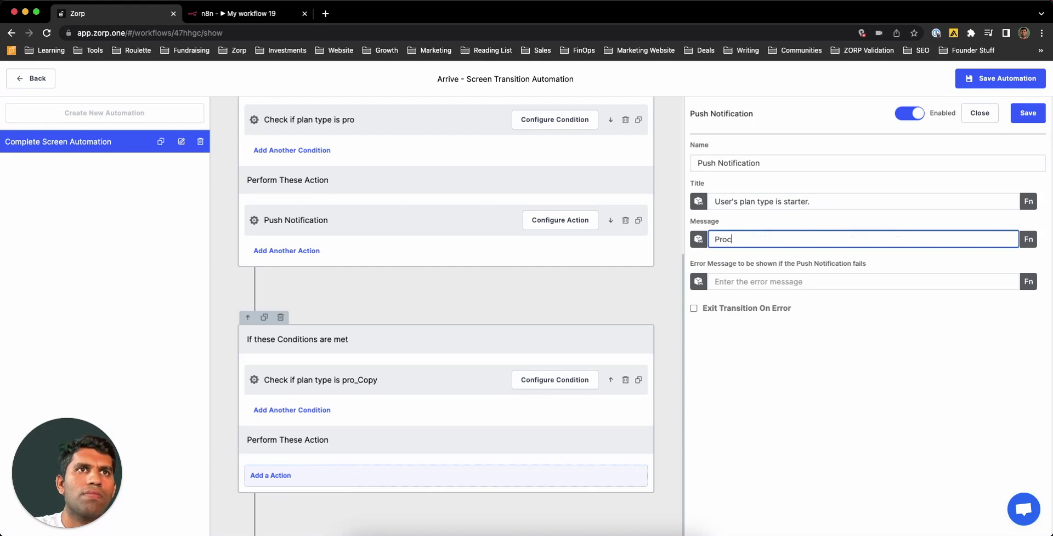
{"action": "type", "text": "ingly."}
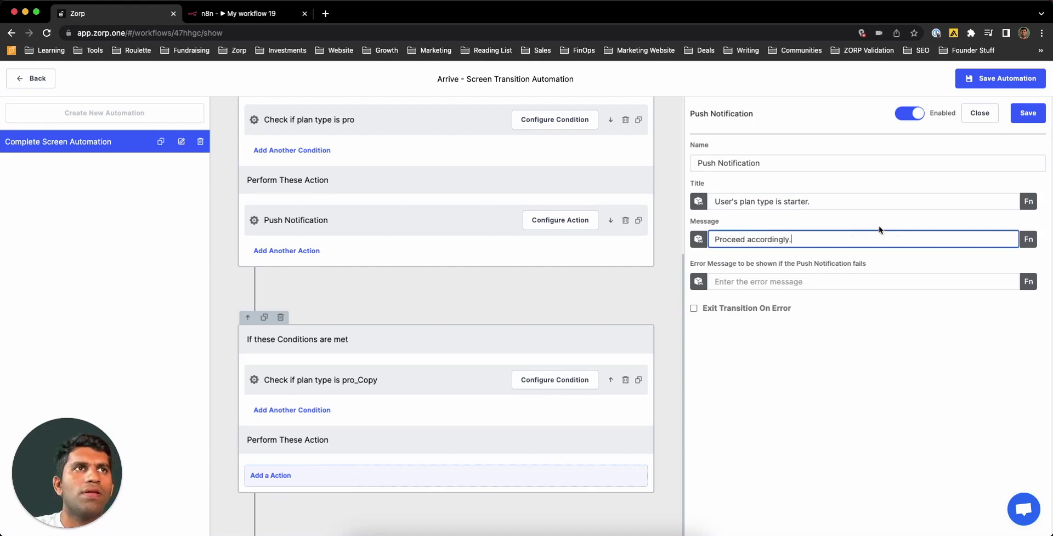
{"action": "left_click", "coordinate": [1028, 113]}
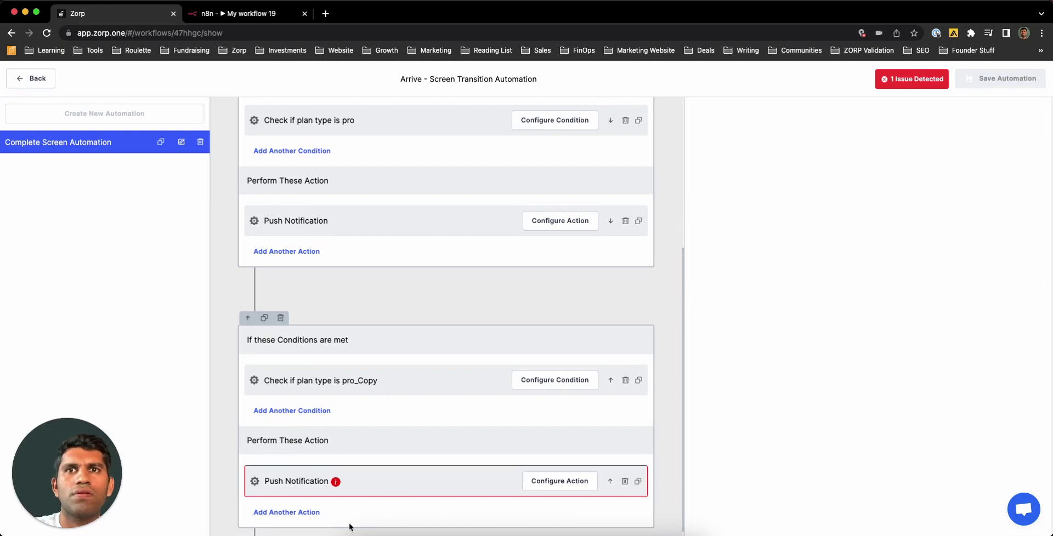
Rename the flagged push notification to 'Push Notification - Starter' and save it.
{"action": "left_click", "coordinate": [343, 483]}
{"action": "left_click", "coordinate": [790, 158]}
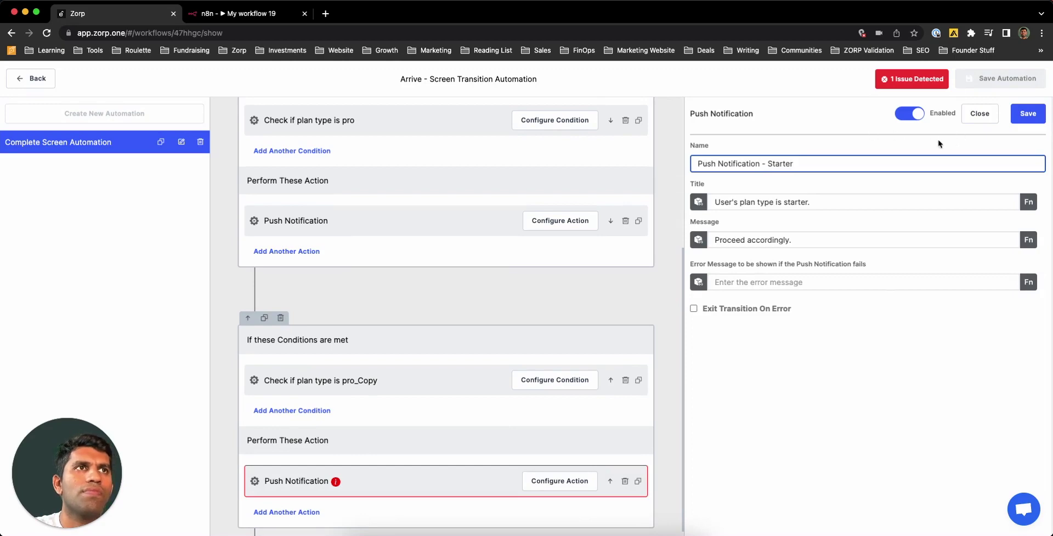
{"action": "left_click", "coordinate": [1016, 125]}
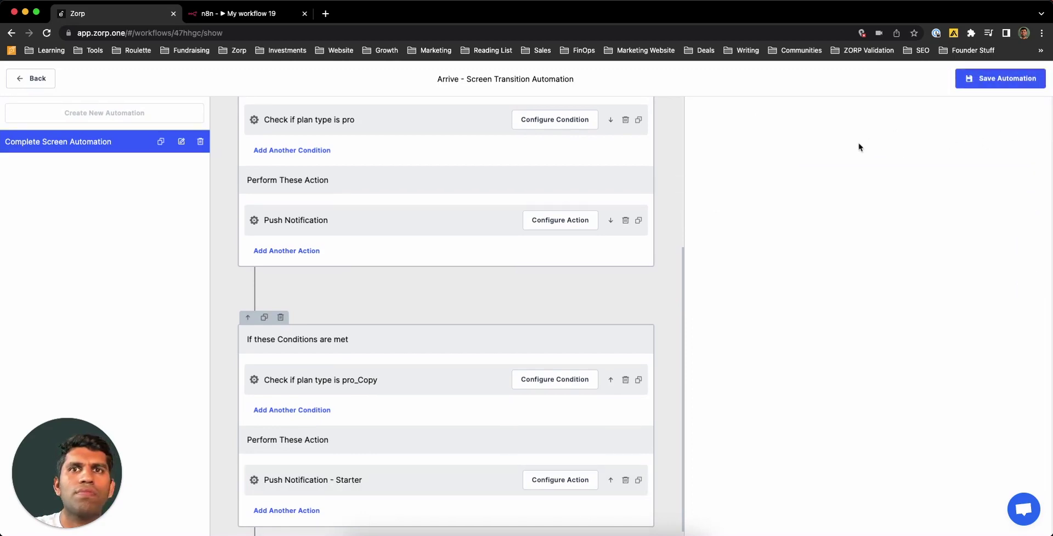
Scroll through the Arrive automation to review the Pro-plan and Starter push notification blocks.
{"action": "scroll", "coordinate": [590, 241], "scroll_direction": "up", "scroll_amount": 5}
{"action": "scroll", "coordinate": [446, 347], "scroll_direction": "down", "scroll_amount": 3}
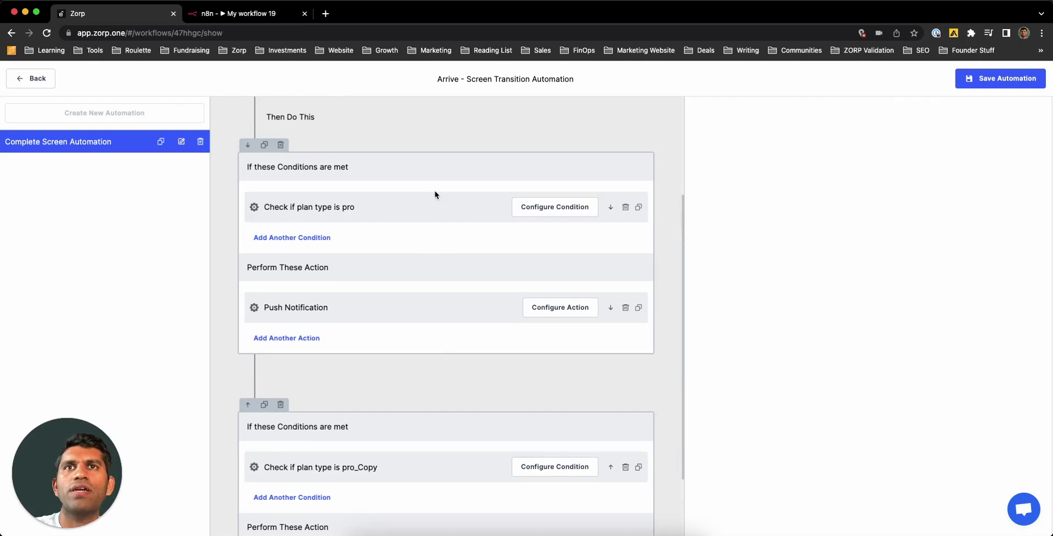